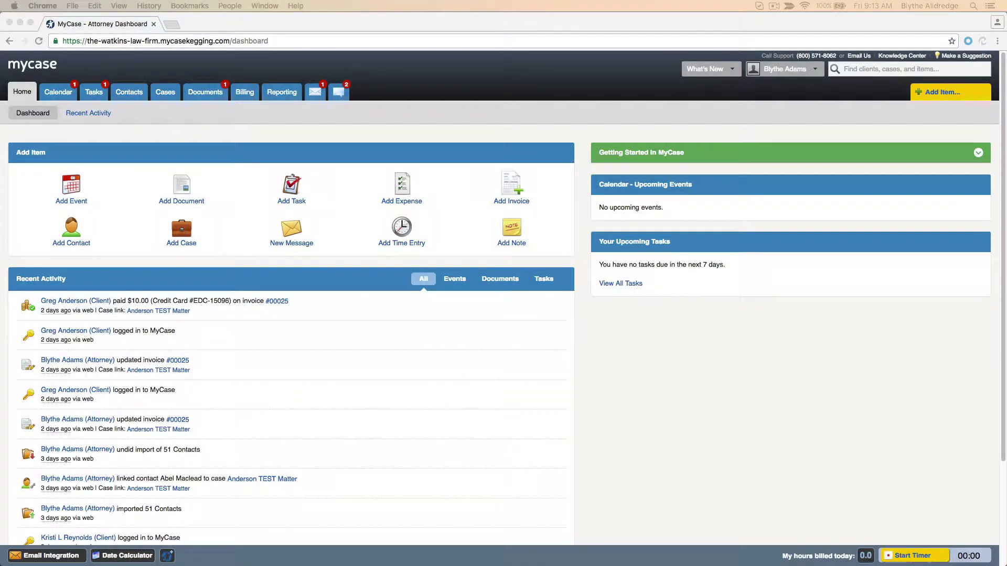
# Step: Search the Knowledge Center for 'importing' and download the Case Import Spreadsheet from Importing Cases/Matters
pyautogui.click(250, 118)
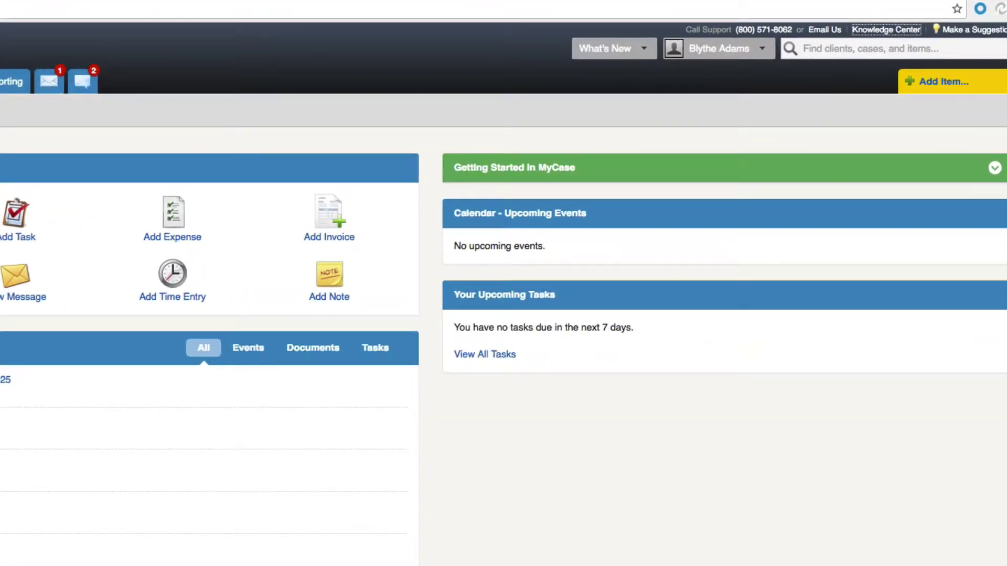
pyautogui.click(874, 31)
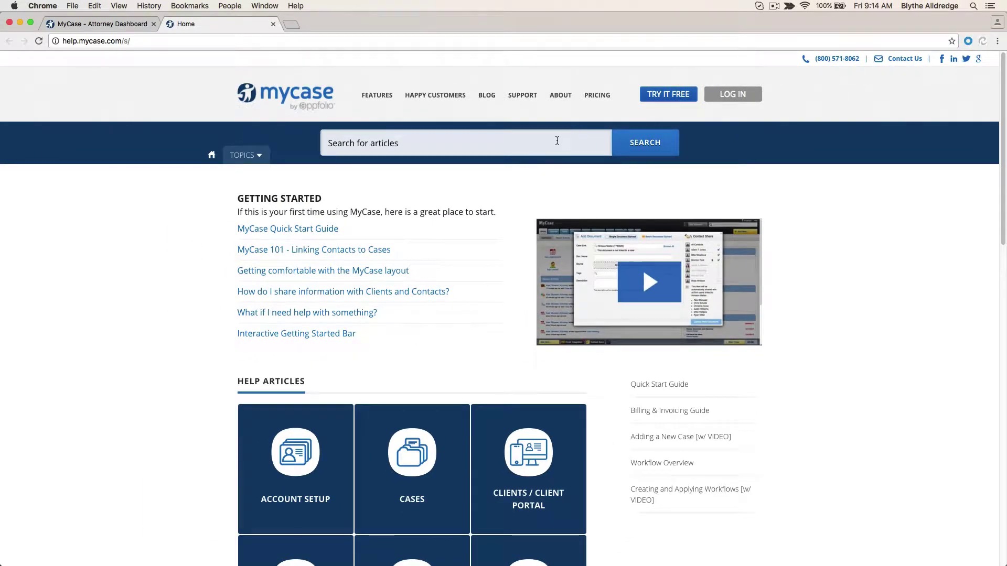
pyautogui.click(557, 141)
pyautogui.write('impor')
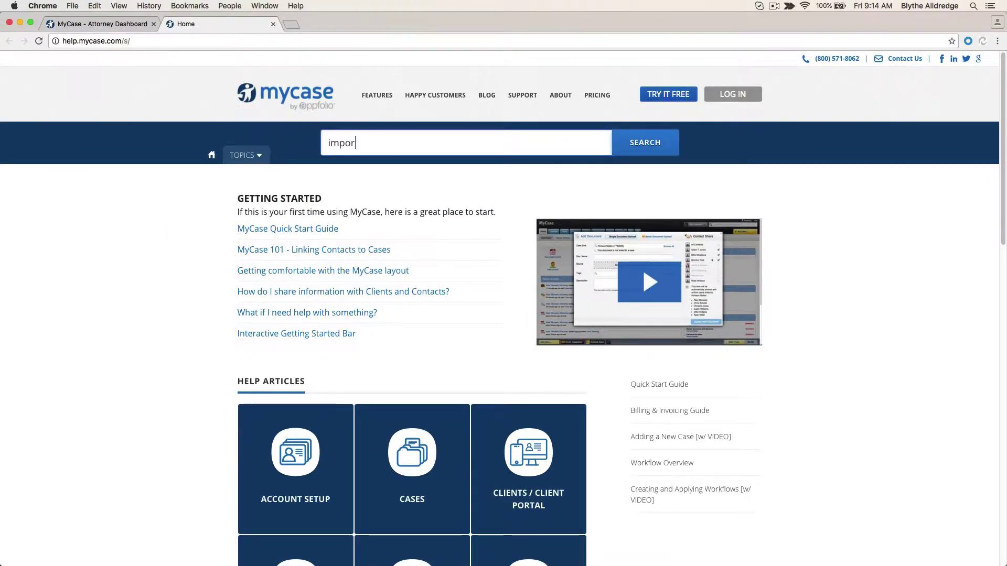
pyautogui.write('ting')
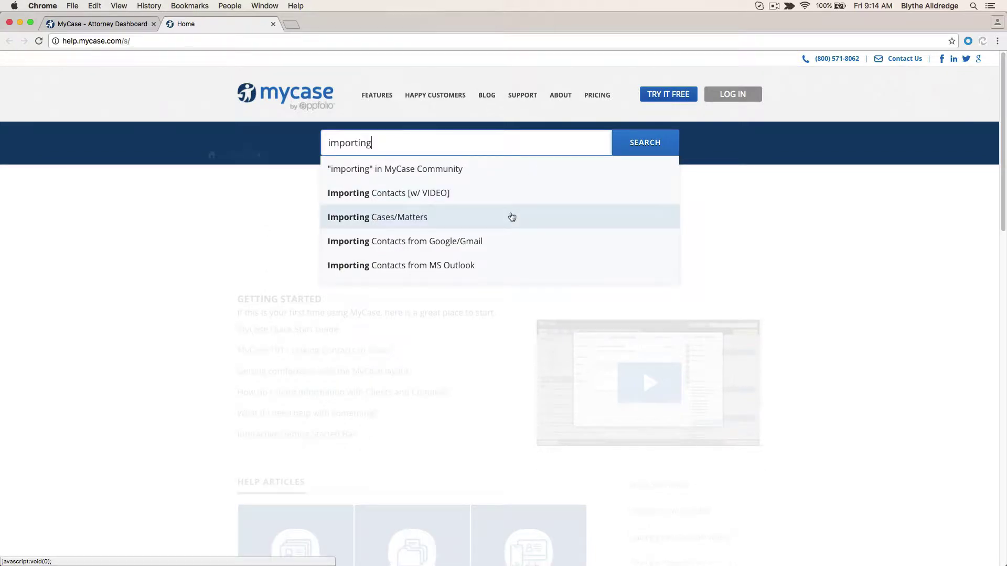
pyautogui.click(512, 217)
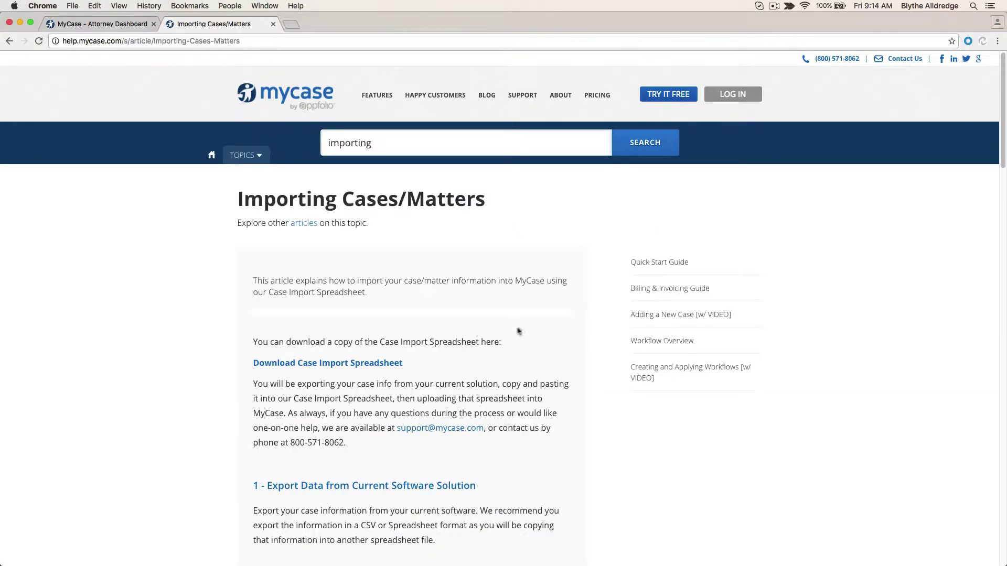
pyautogui.click(393, 363)
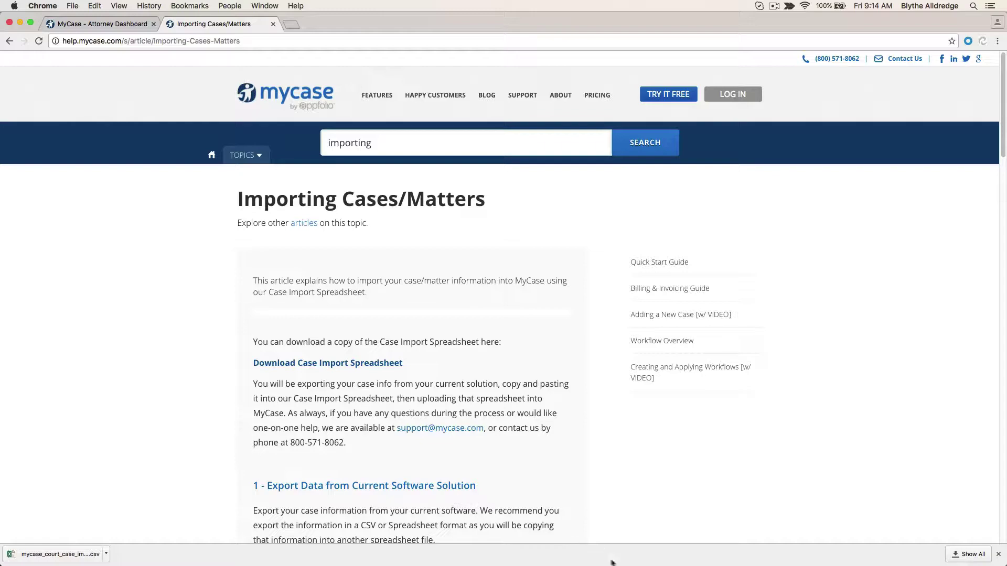
pyautogui.moveTo(652, 565)
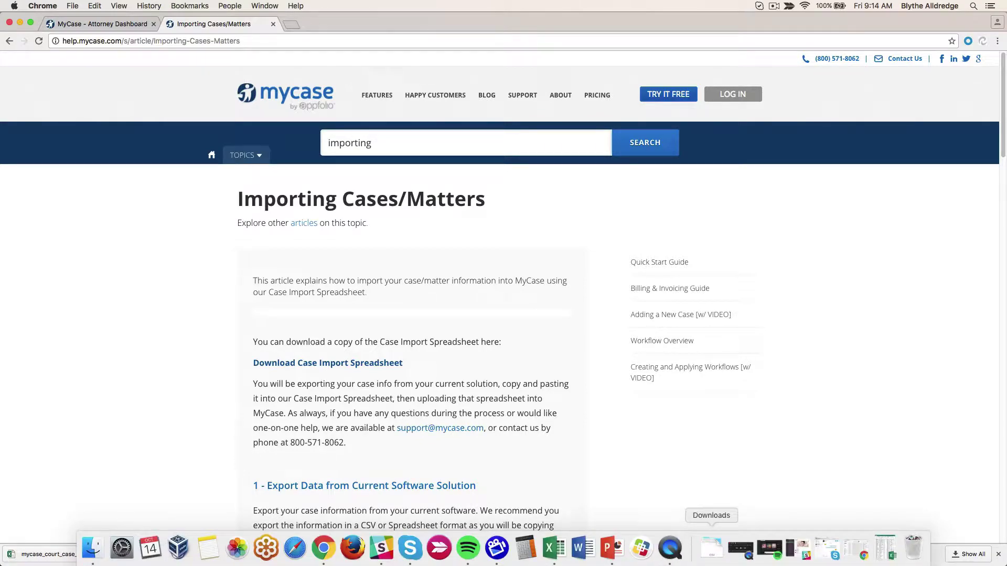
# Step: Tile Exported Cases on the left half and the import spreadsheet on the right half of the screen
pyautogui.click(888, 557)
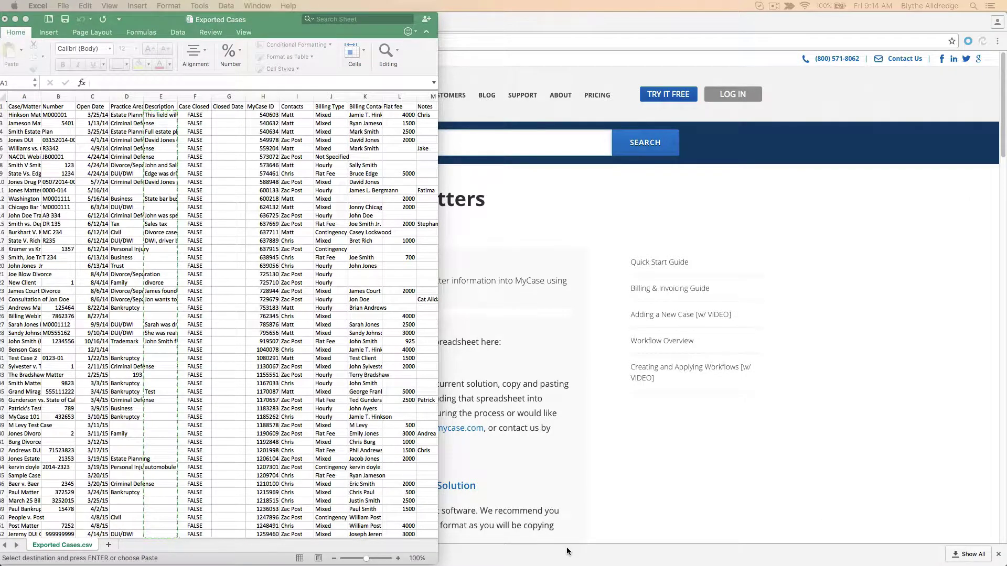
pyautogui.click(13, 116)
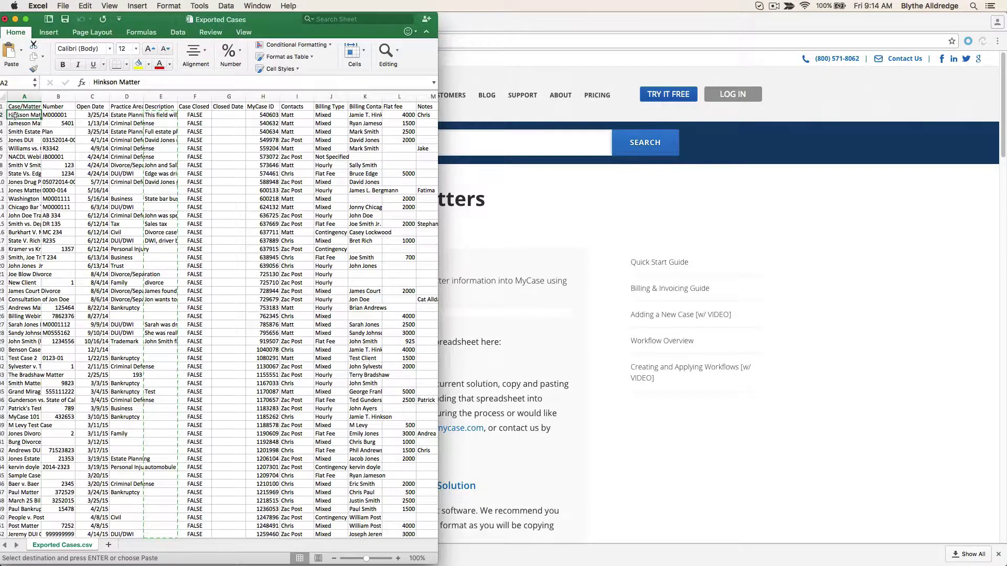
pyautogui.moveTo(147, 19); pyautogui.dragTo(153, 20)
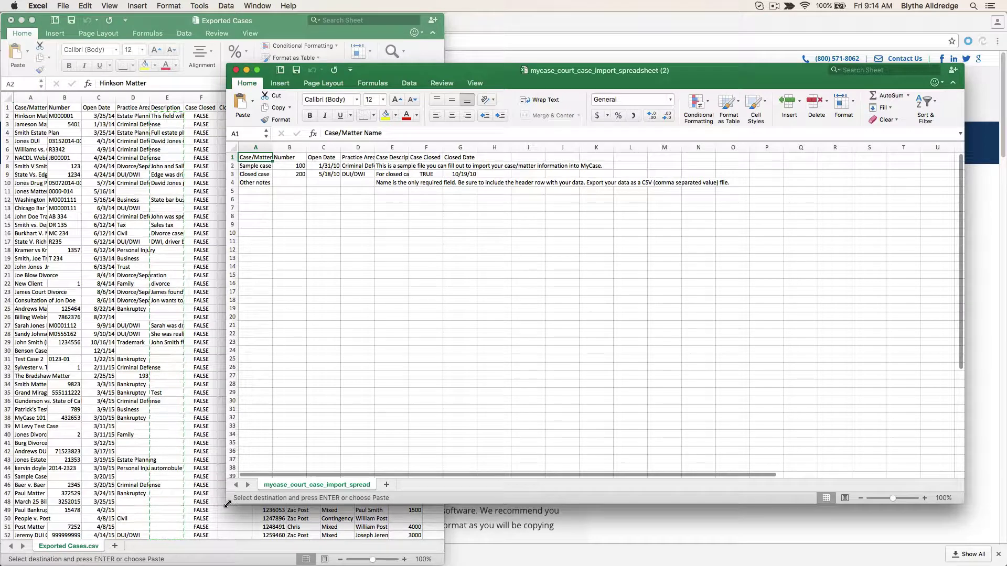
pyautogui.moveTo(227, 504); pyautogui.dragTo(445, 565)
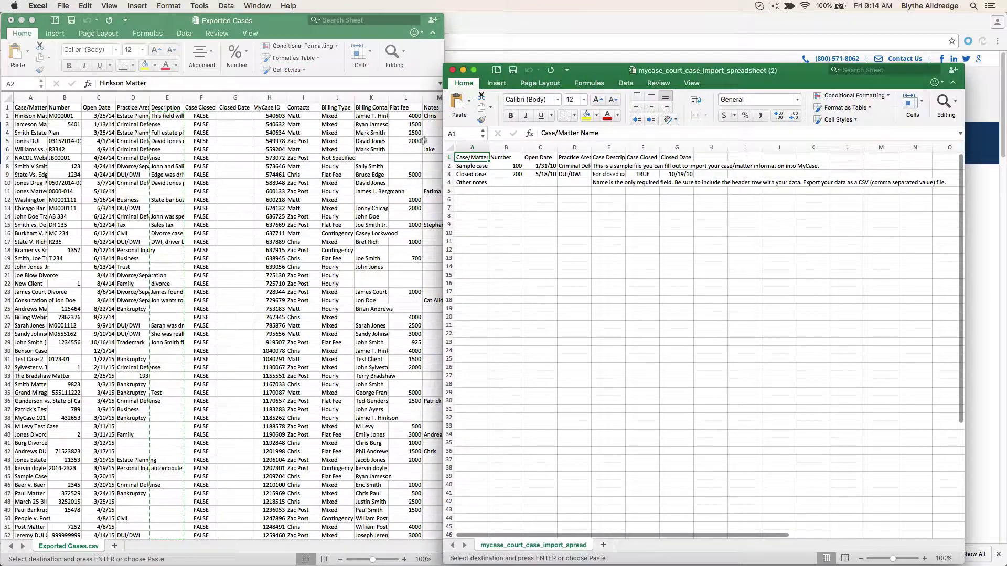
pyautogui.moveTo(445, 65); pyautogui.dragTo(446, 9)
pyautogui.moveTo(963, 563); pyautogui.dragTo(987, 564)
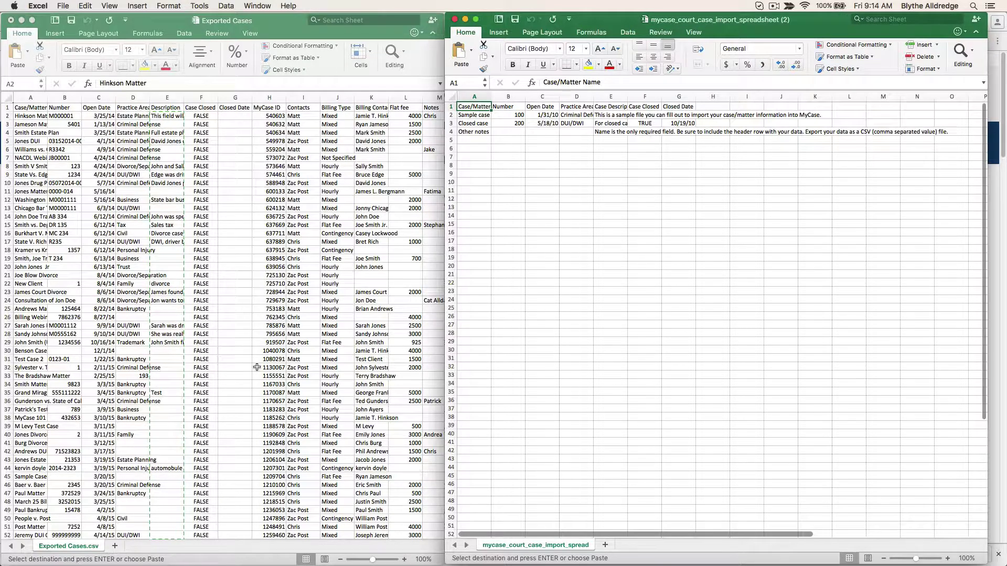
# Step: Delete sample rows 2 through 4 from the import spreadsheet
pyautogui.click(495, 133)
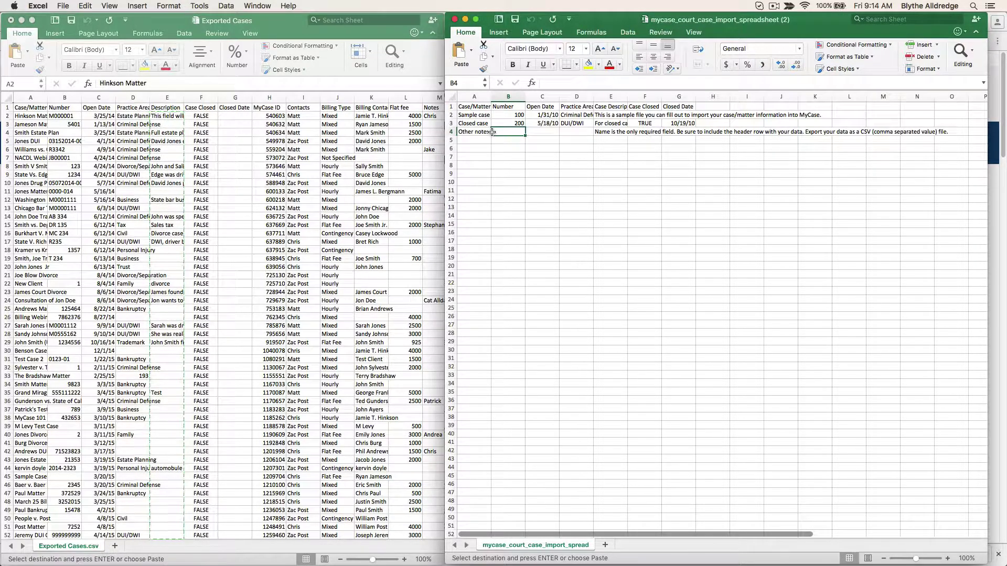
pyautogui.click(484, 112)
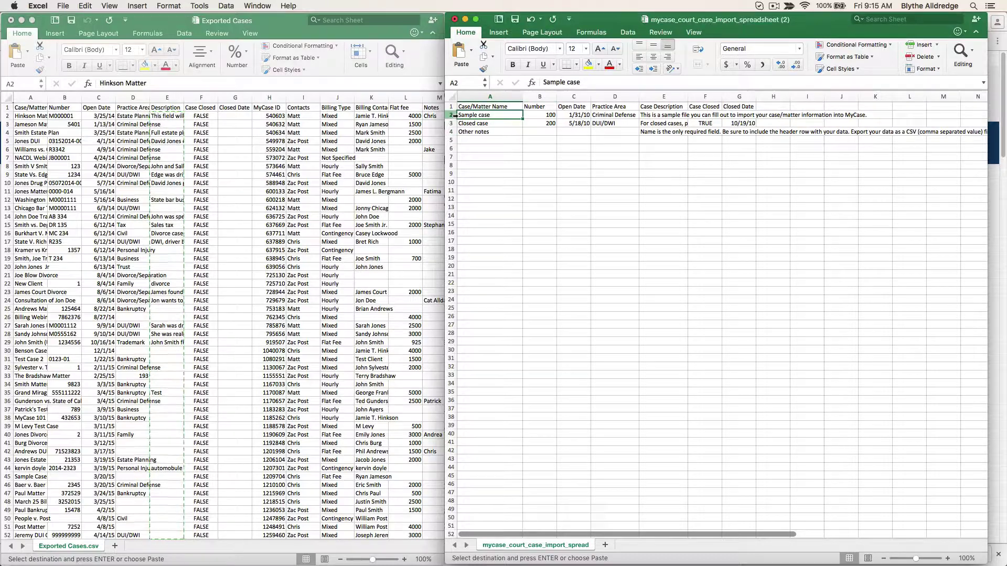
pyautogui.moveTo(450, 115); pyautogui.dragTo(452, 131)
pyautogui.rightClick(453, 131)
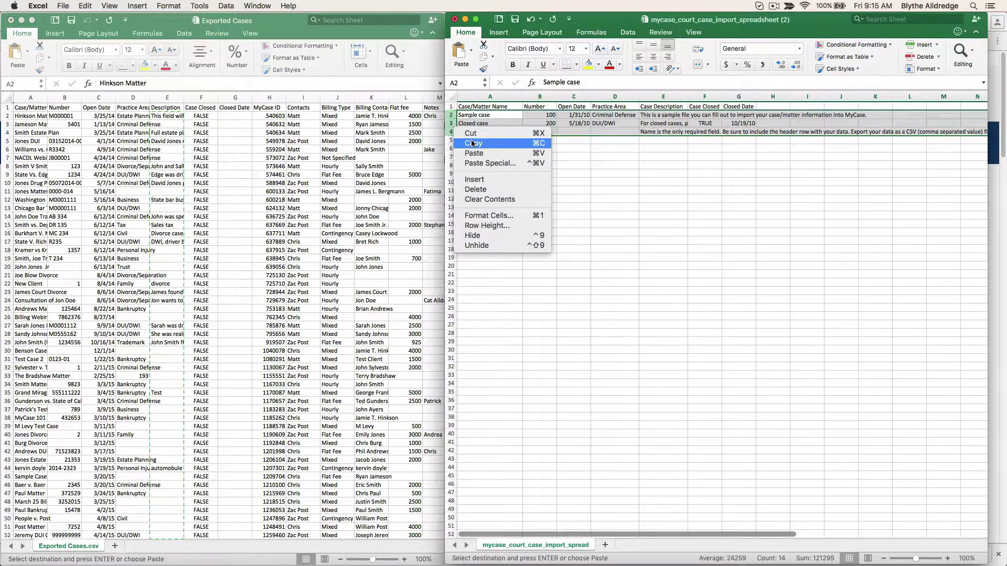
pyautogui.click(475, 189)
# Step: Copy the 51 case names from Exported Cases column A into the import sheet's Case/Matter Name column at A2
pyautogui.click(35, 116)
pyautogui.moveTo(36, 116); pyautogui.dragTo(37, 527)
pyautogui.rightClick(37, 510)
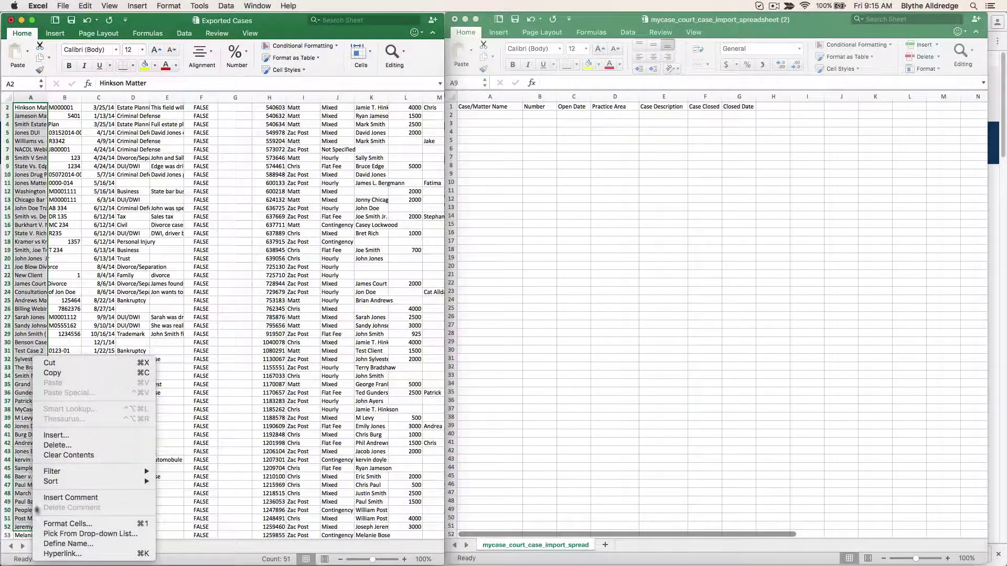
pyautogui.click(53, 373)
pyautogui.scroll(1, 14, 523)
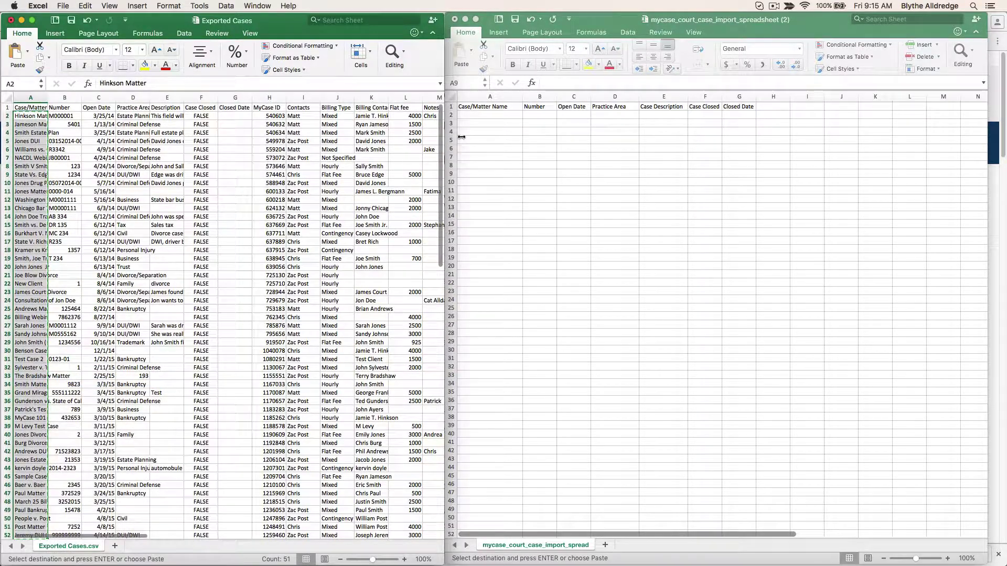
pyautogui.click(473, 114)
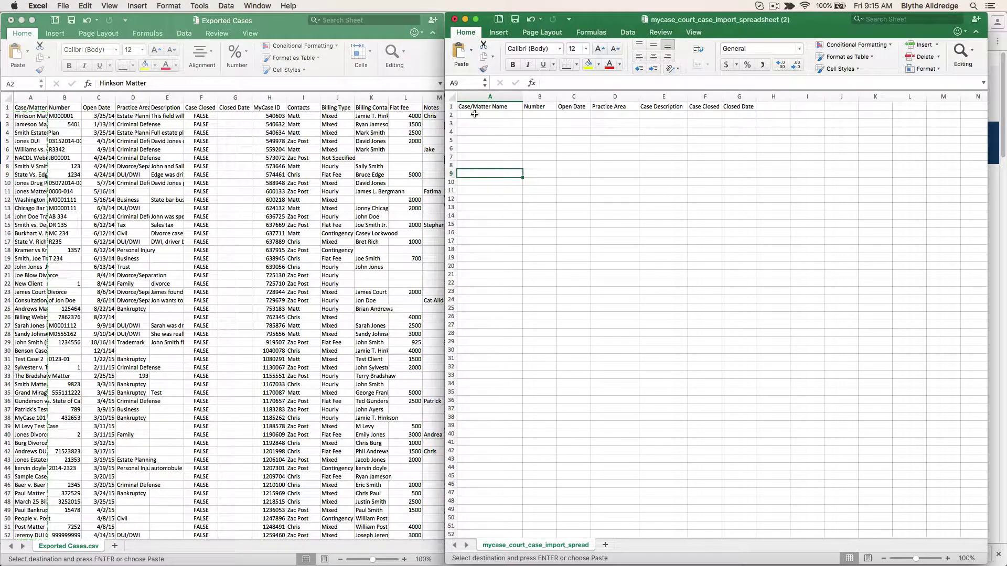
pyautogui.click(477, 119)
pyautogui.rightClick(477, 118)
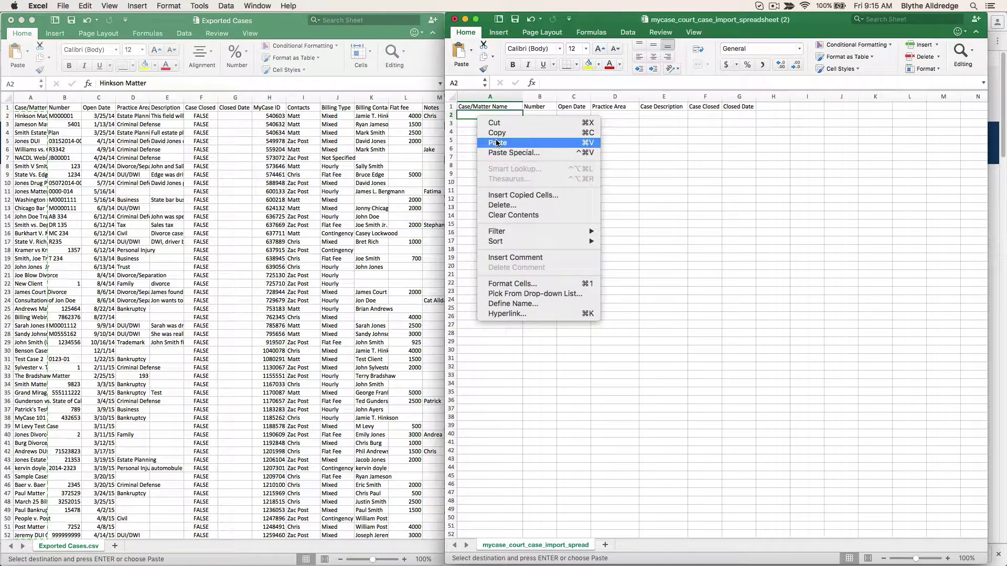
pyautogui.click(495, 140)
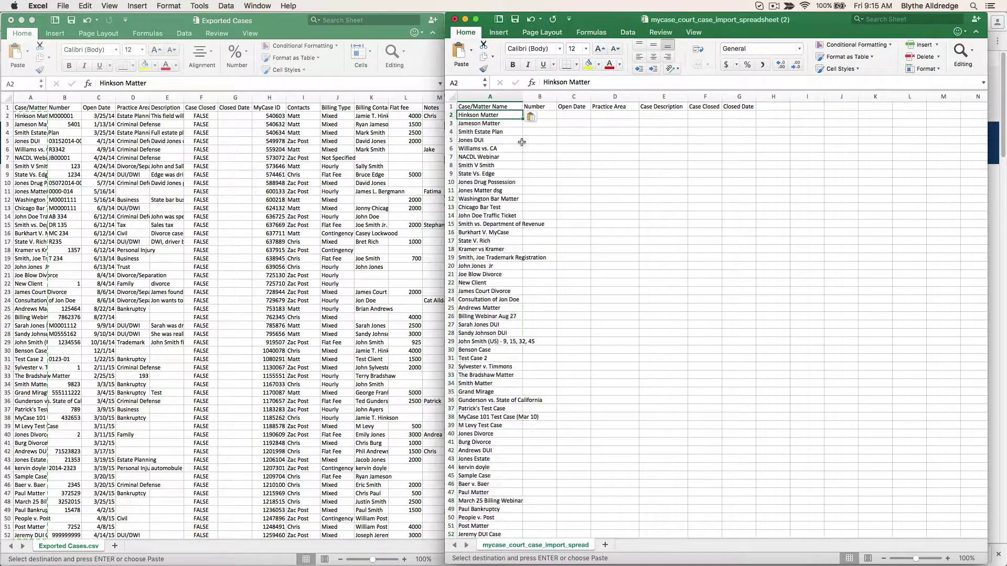
# Step: Copy the case numbers B2:B52 from Exported Cases into the import sheet's Number column at B2
pyautogui.click(73, 124)
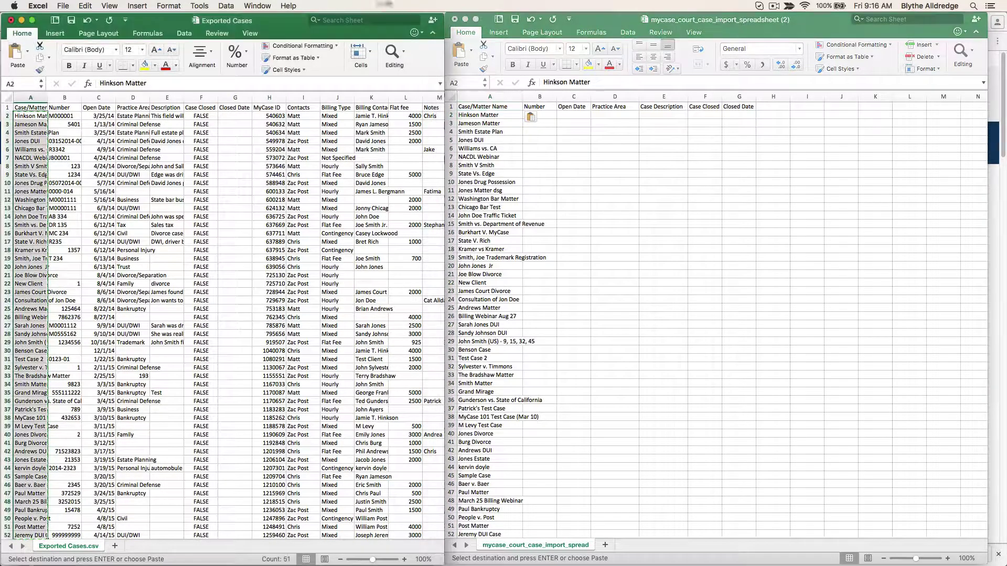
pyautogui.click(62, 117)
pyautogui.moveTo(62, 115); pyautogui.dragTo(65, 535)
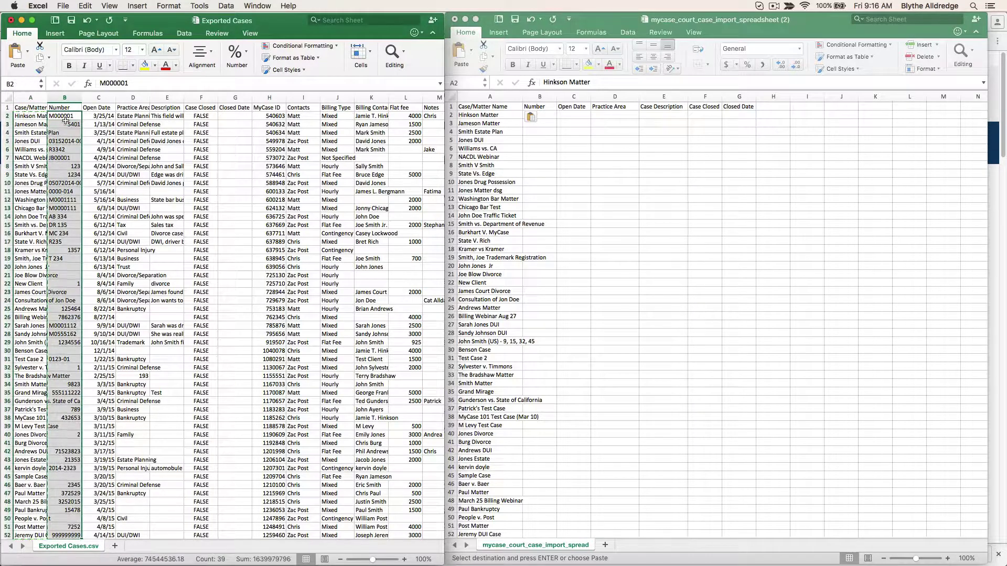
pyautogui.rightClick(65, 120)
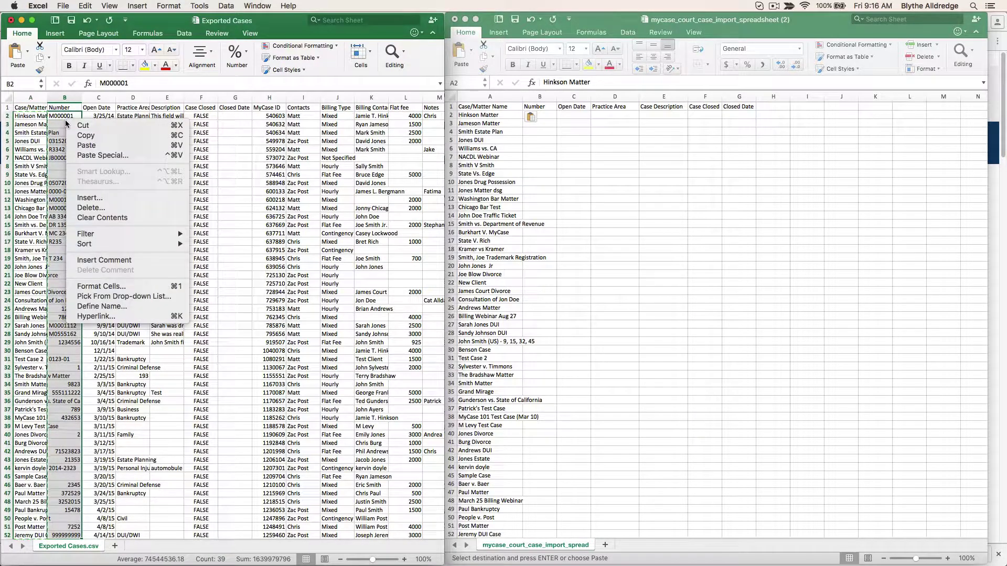
pyautogui.click(94, 137)
pyautogui.click(541, 114)
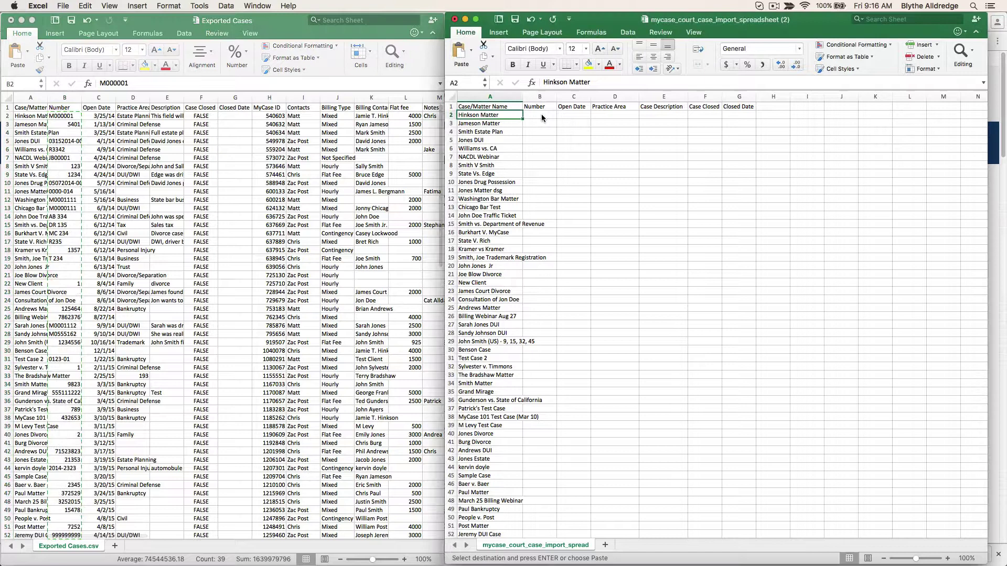
pyautogui.click(542, 115)
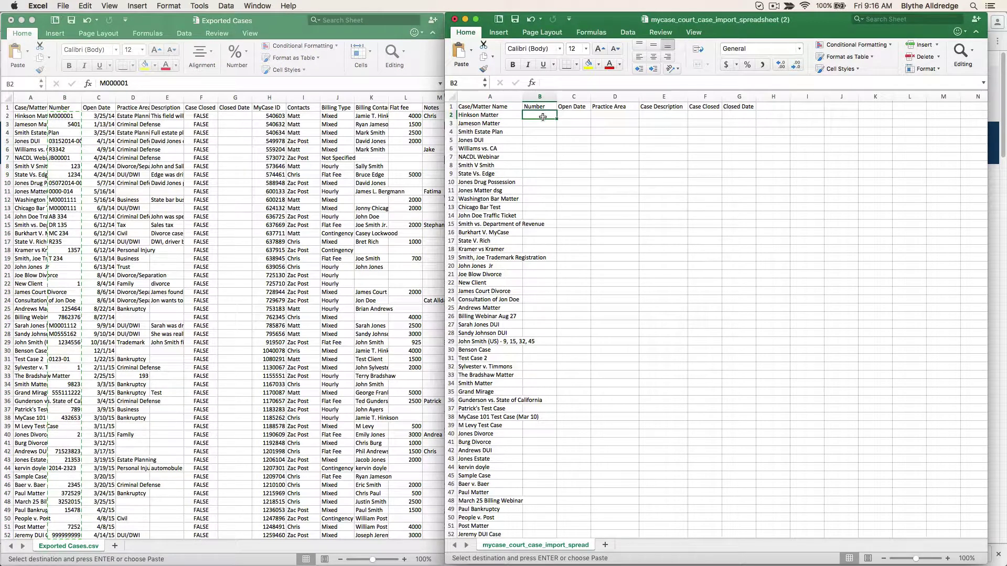
pyautogui.rightClick(543, 117)
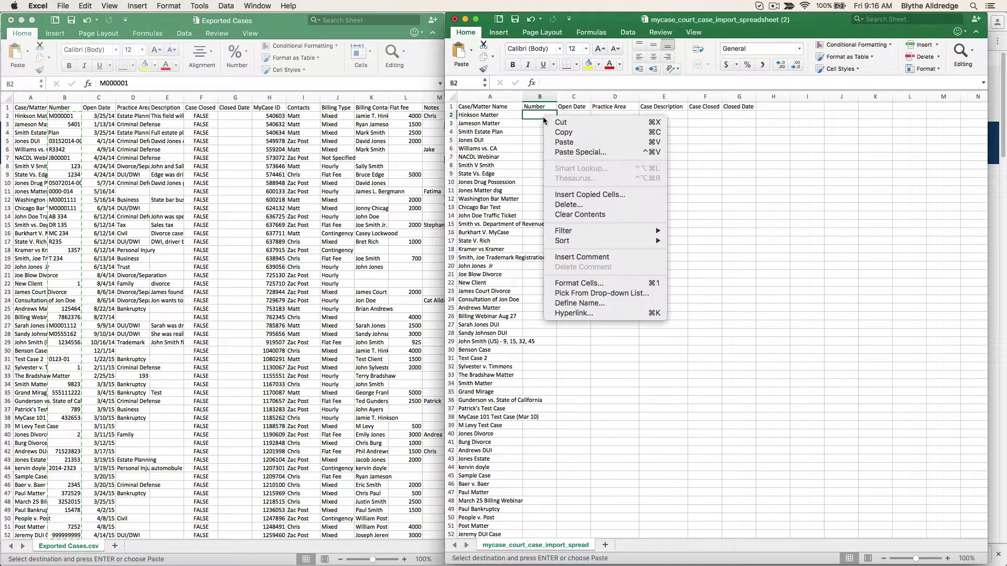
pyautogui.click(563, 142)
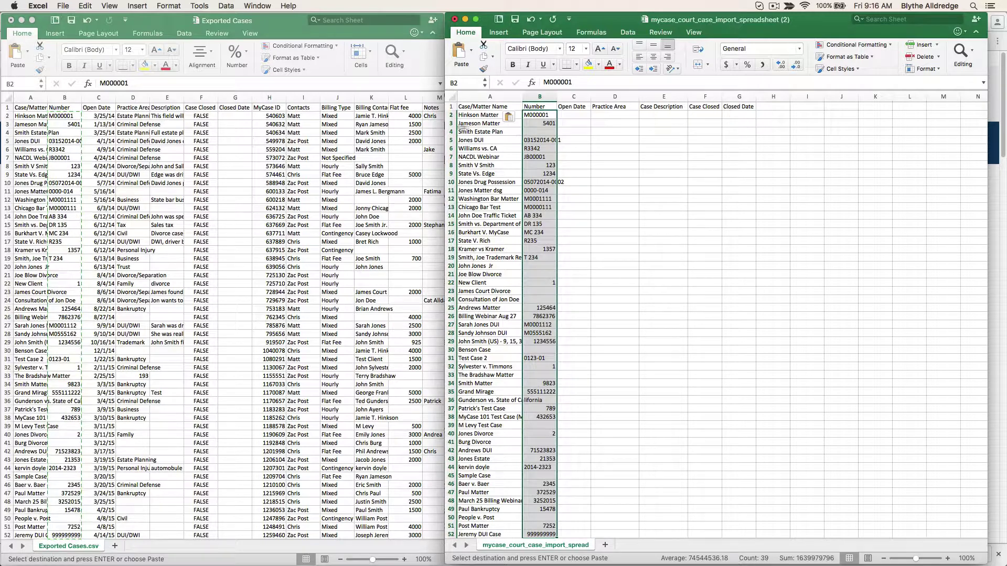
# Step: Copy the Open Date values from Exported Cases column C into the import sheet at C2
pyautogui.click(108, 117)
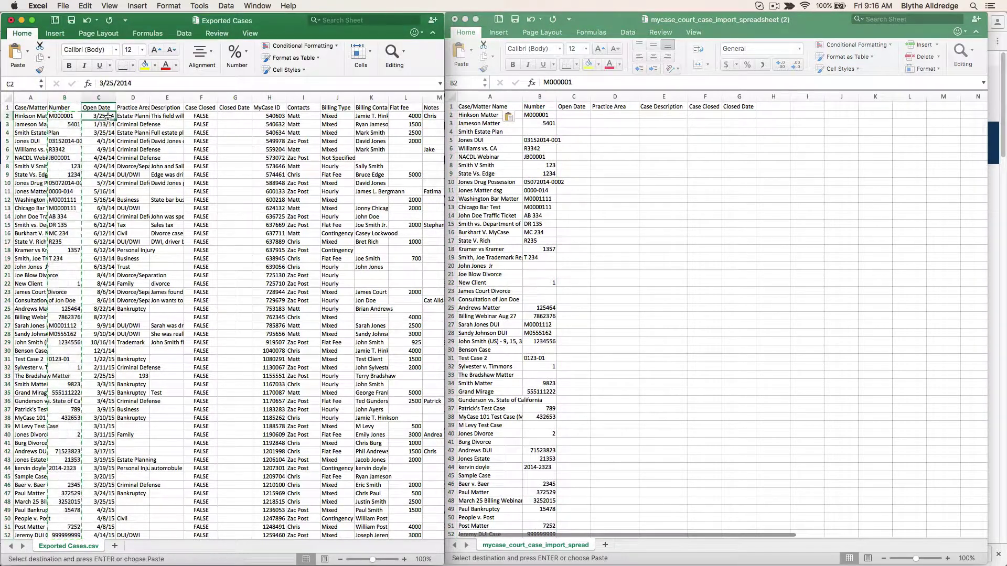
pyautogui.moveTo(108, 116); pyautogui.dragTo(107, 529)
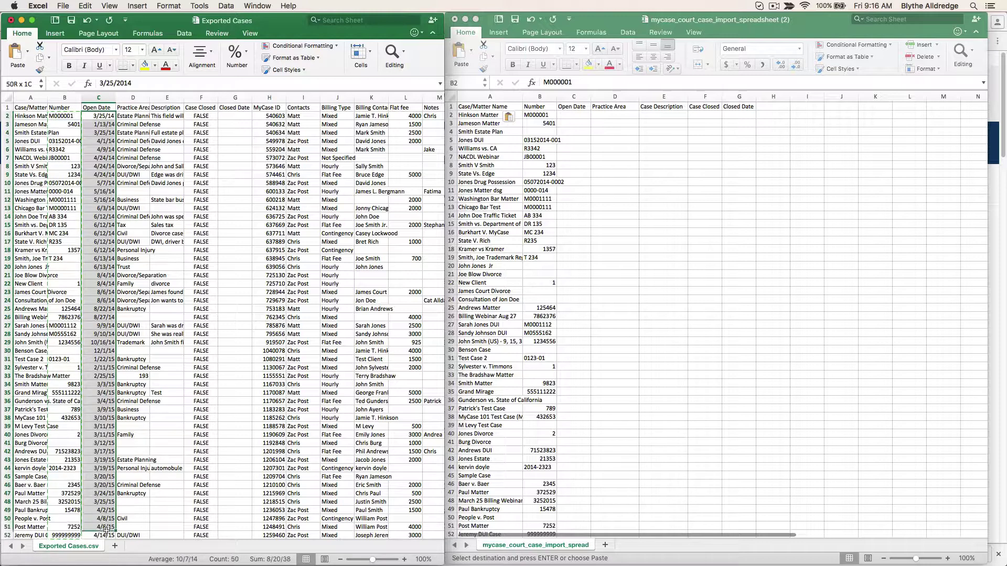
pyautogui.rightClick(98, 414)
pyautogui.click(126, 373)
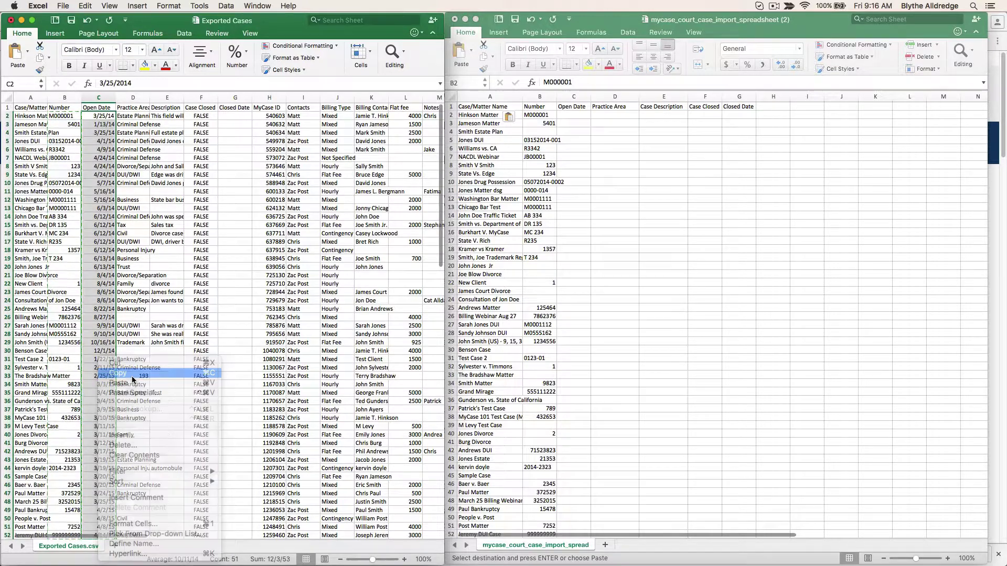
pyautogui.click(582, 116)
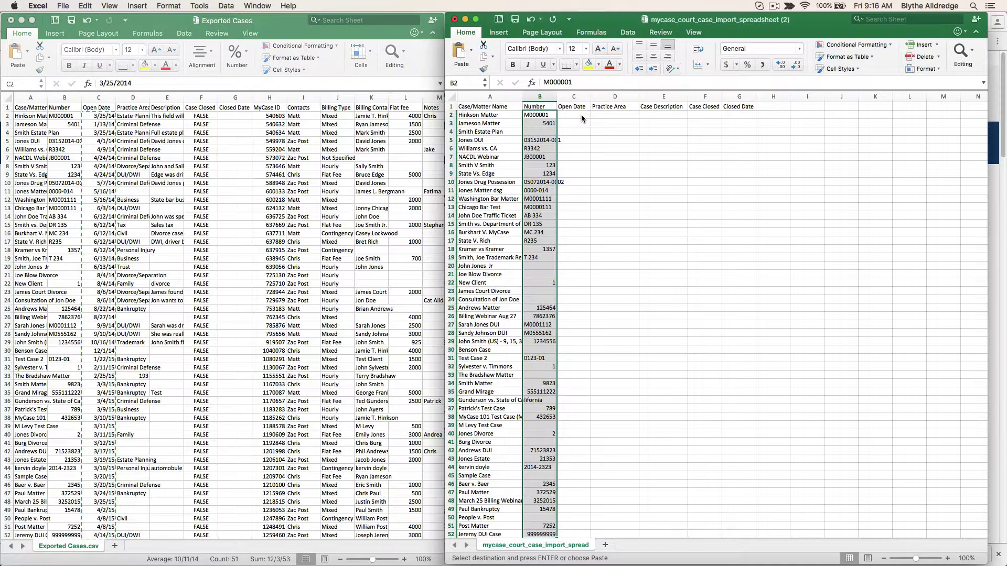
pyautogui.click(577, 115)
pyautogui.rightClick(576, 114)
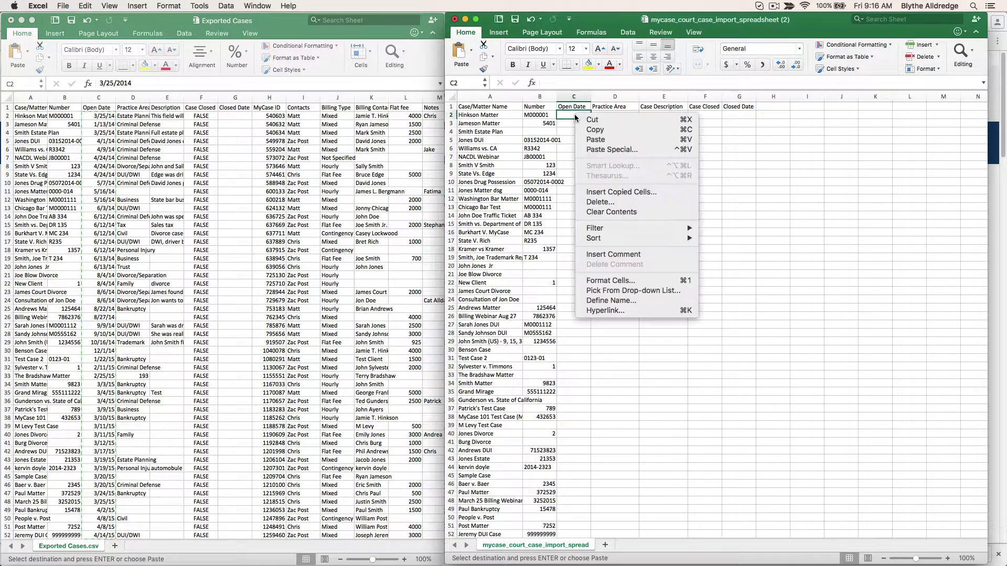
pyautogui.click(592, 141)
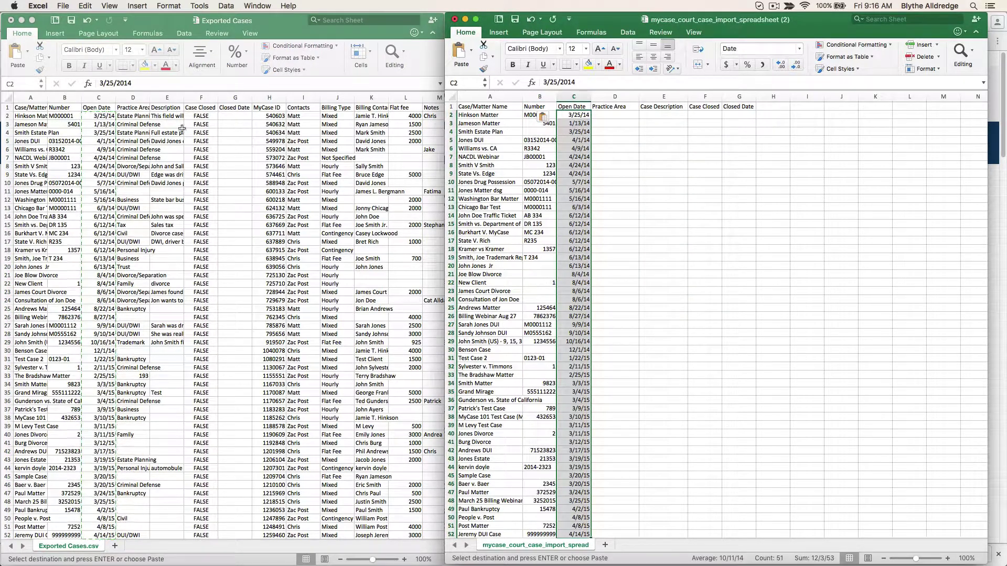
pyautogui.click(131, 117)
pyautogui.moveTo(131, 116); pyautogui.dragTo(128, 535)
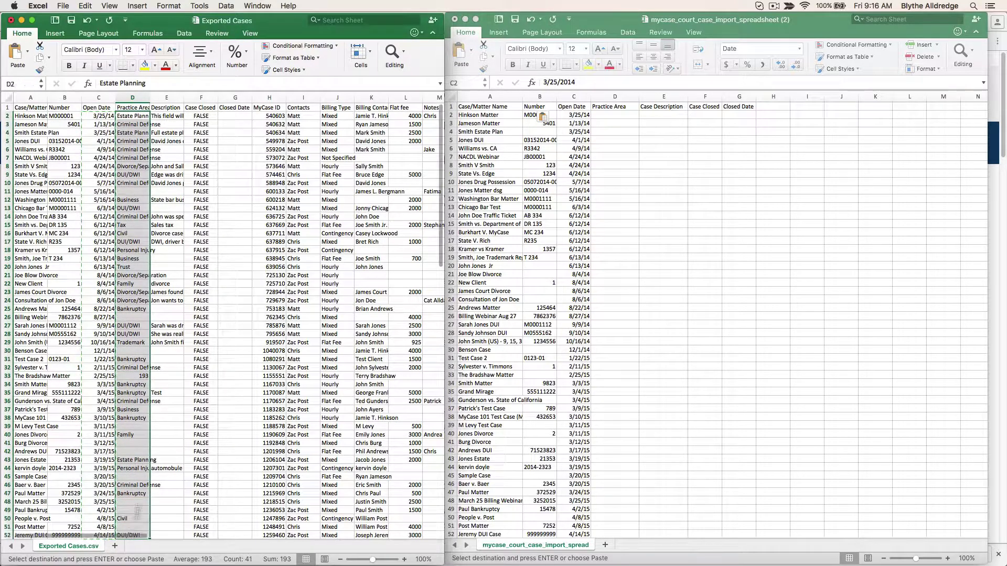
# Step: Paste the copied Practice Area values into the import sheet's column D at D2
pyautogui.rightClick(131, 224)
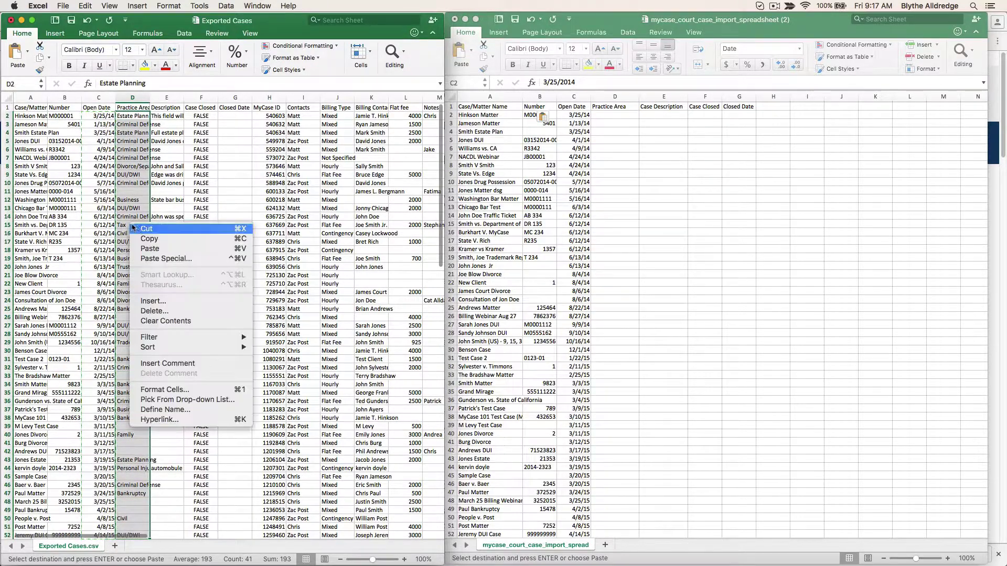
pyautogui.click(155, 240)
pyautogui.click(606, 115)
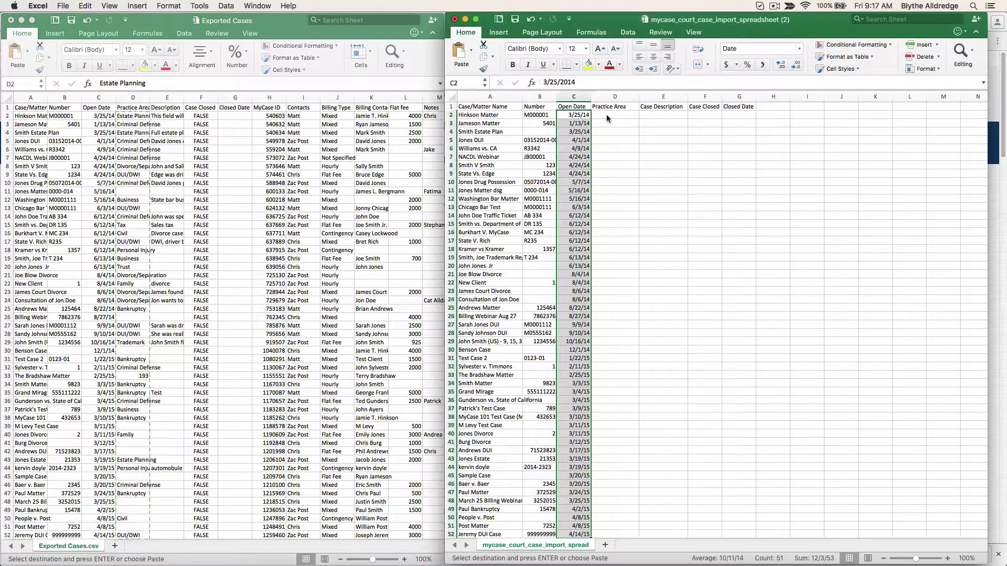
pyautogui.click(607, 114)
pyautogui.rightClick(607, 115)
pyautogui.click(624, 142)
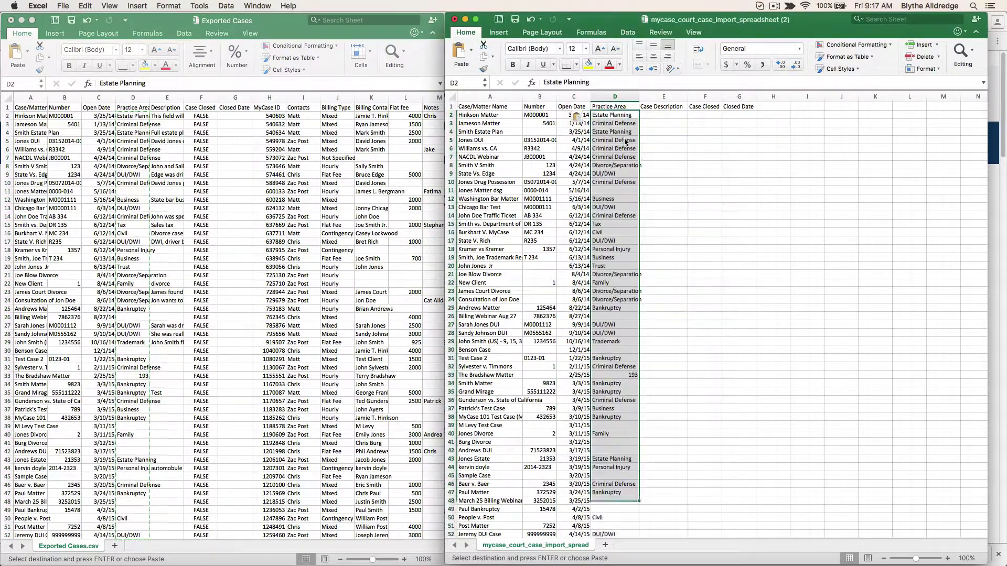
# Step: Copy the case descriptions from Exported Cases column E into the import sheet's Case Description column at E2
pyautogui.click(167, 118)
pyautogui.moveTo(167, 118); pyautogui.dragTo(174, 536)
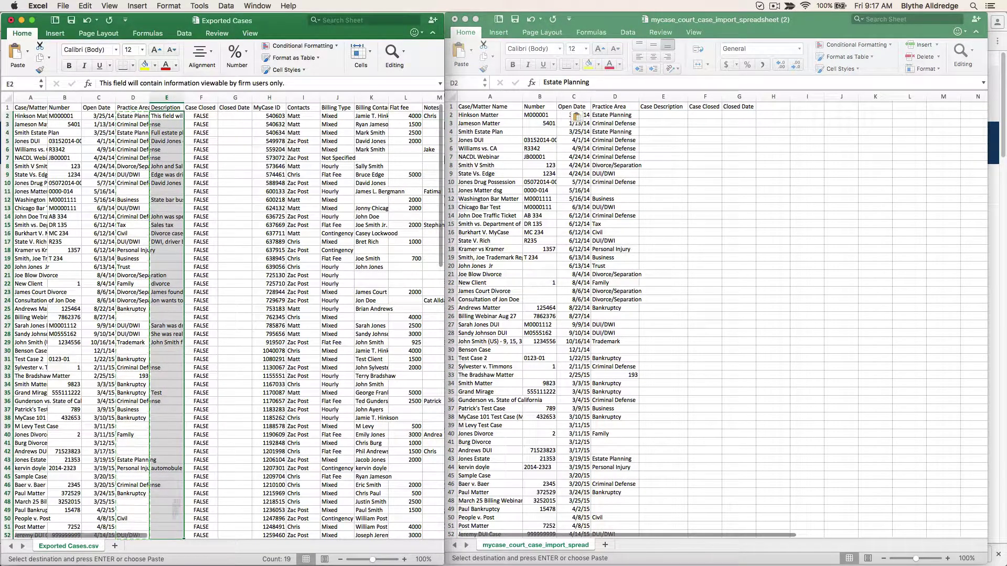
pyautogui.rightClick(176, 173)
pyautogui.click(210, 191)
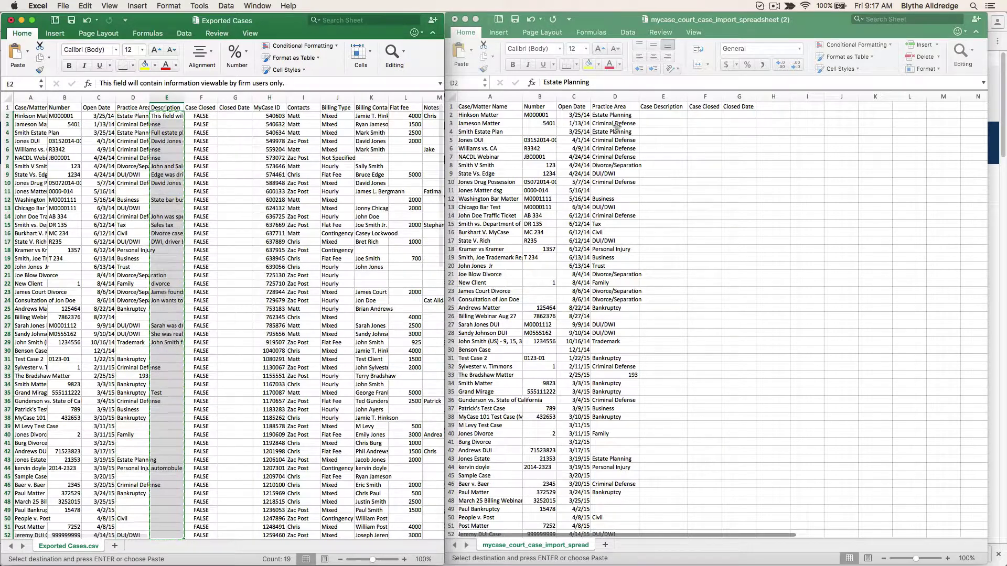
pyautogui.click(661, 116)
pyautogui.click(662, 115)
pyautogui.rightClick(661, 115)
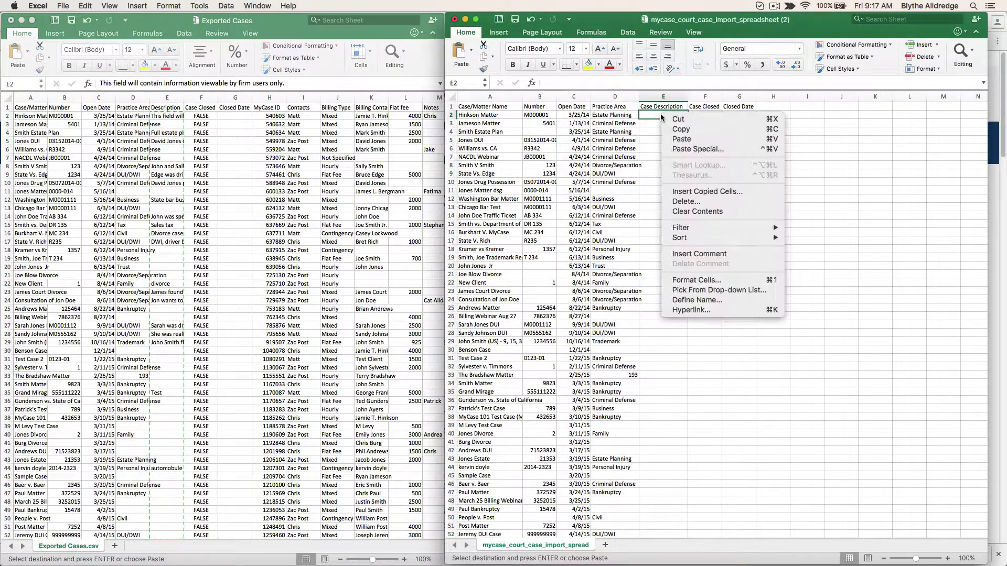
pyautogui.click(679, 139)
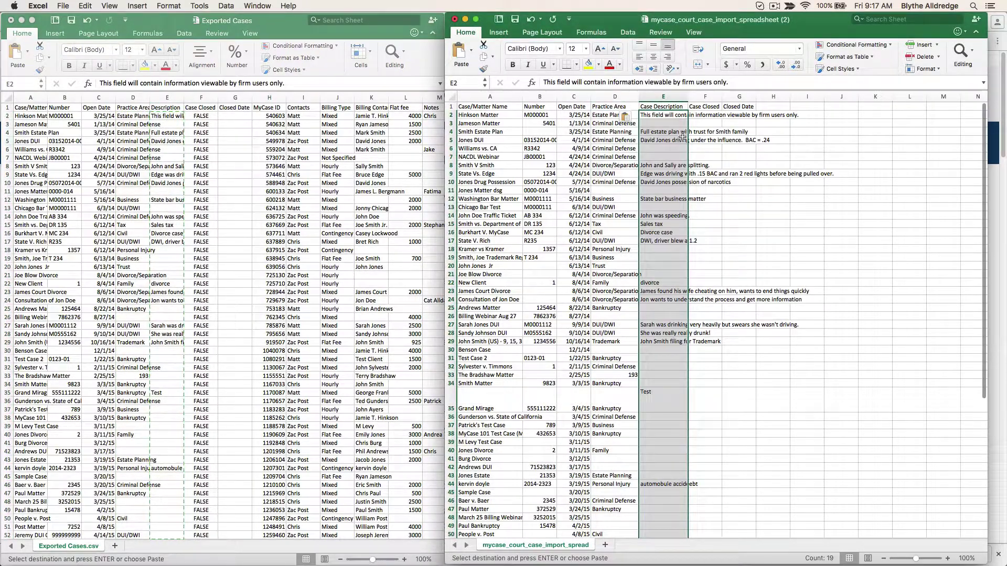
pyautogui.click(700, 117)
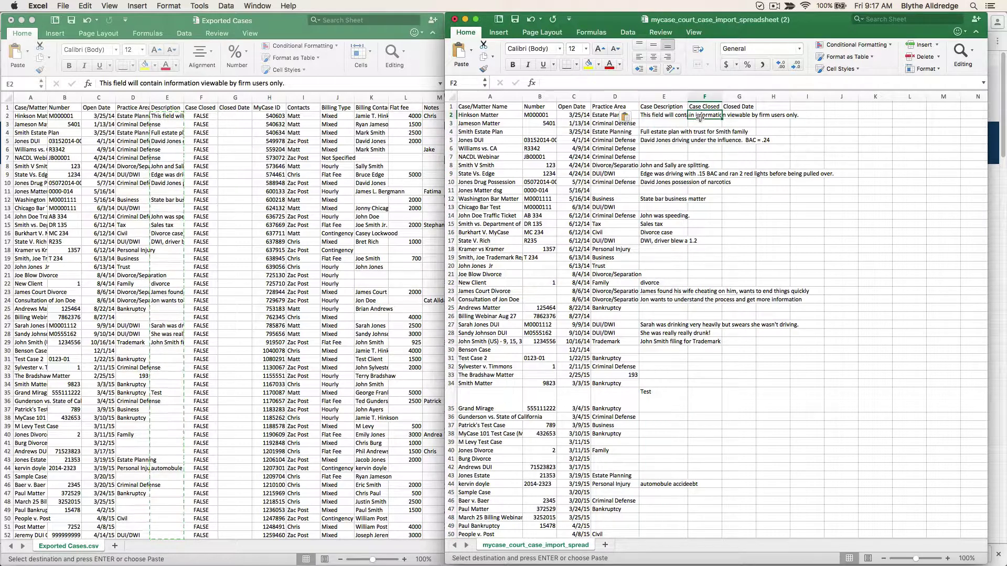
# Step: Copy the FALSE Case Closed values from Exported Cases into the import sheet's column F, leaving Closed Date empty
pyautogui.moveTo(201, 116); pyautogui.dragTo(205, 532)
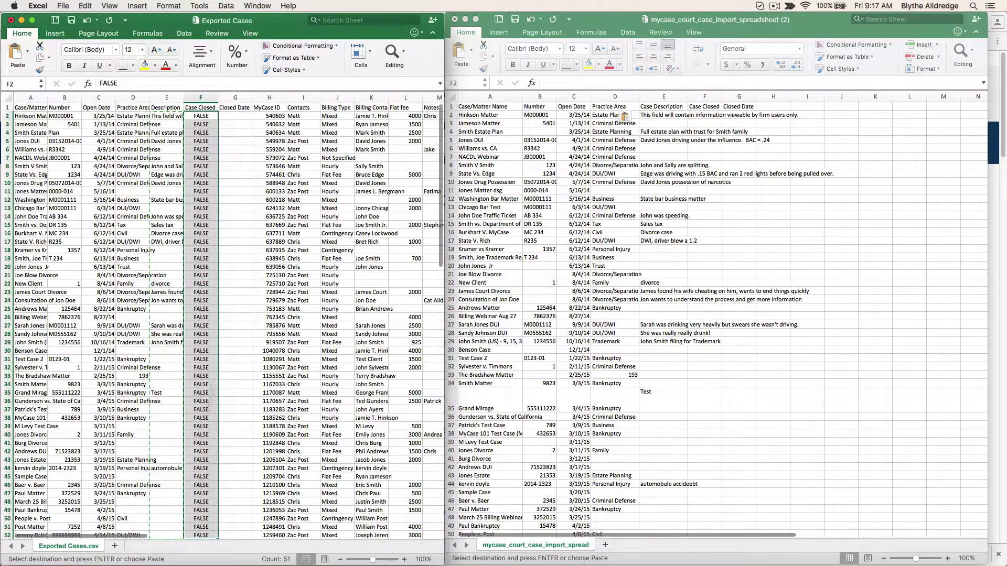
pyautogui.rightClick(207, 248)
pyautogui.click(226, 260)
pyautogui.click(710, 117)
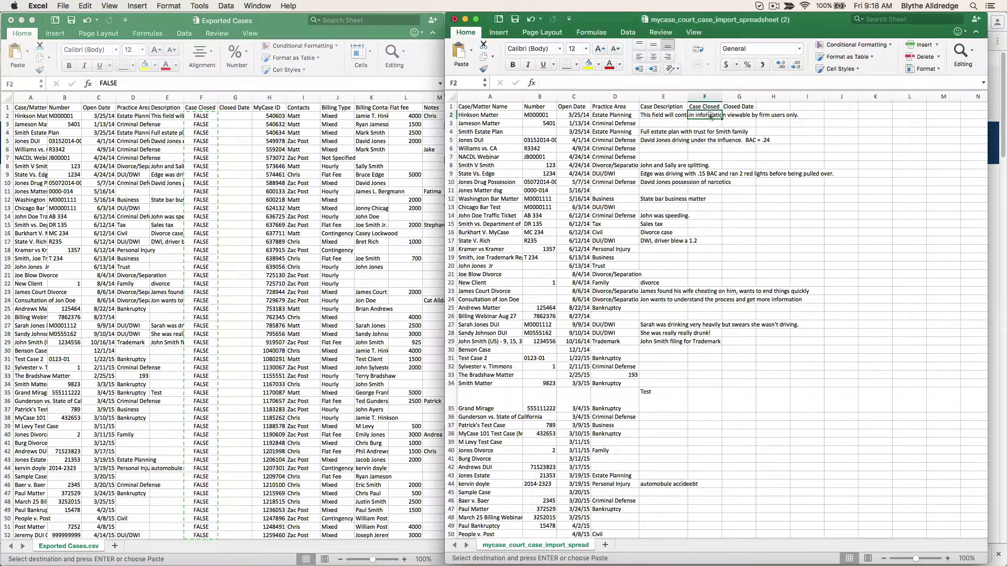
pyautogui.rightClick(711, 117)
pyautogui.click(726, 137)
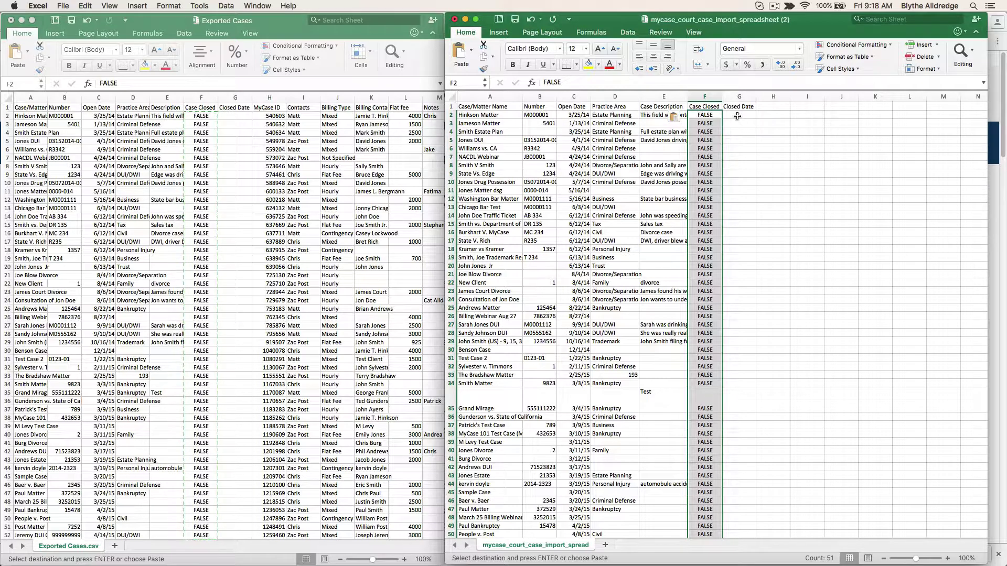
pyautogui.click(737, 116)
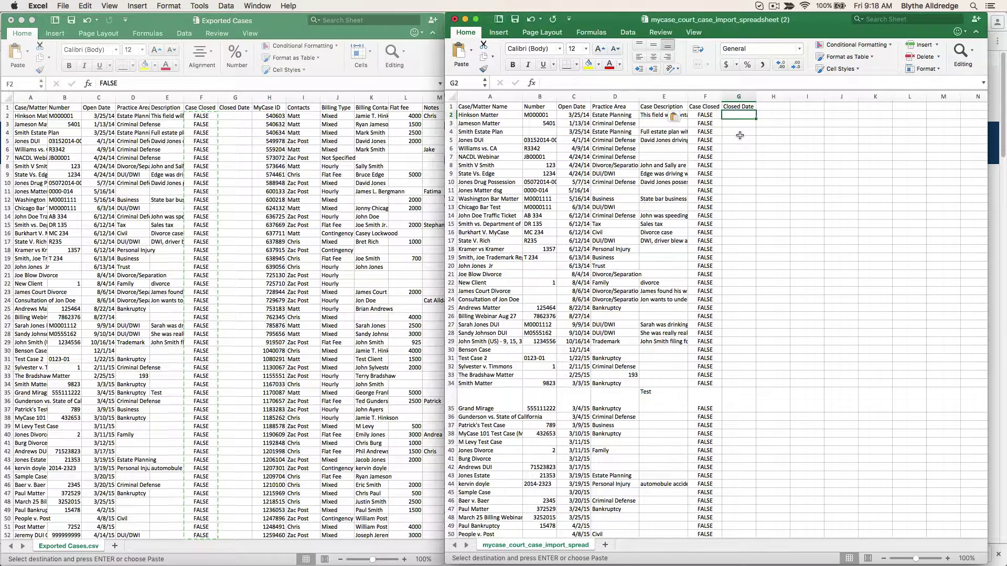
# Step: Close Exported Cases, maximize the import spreadsheet, and save it as Comma Separated Values (.csv) on the Desktop
pyautogui.click(11, 20)
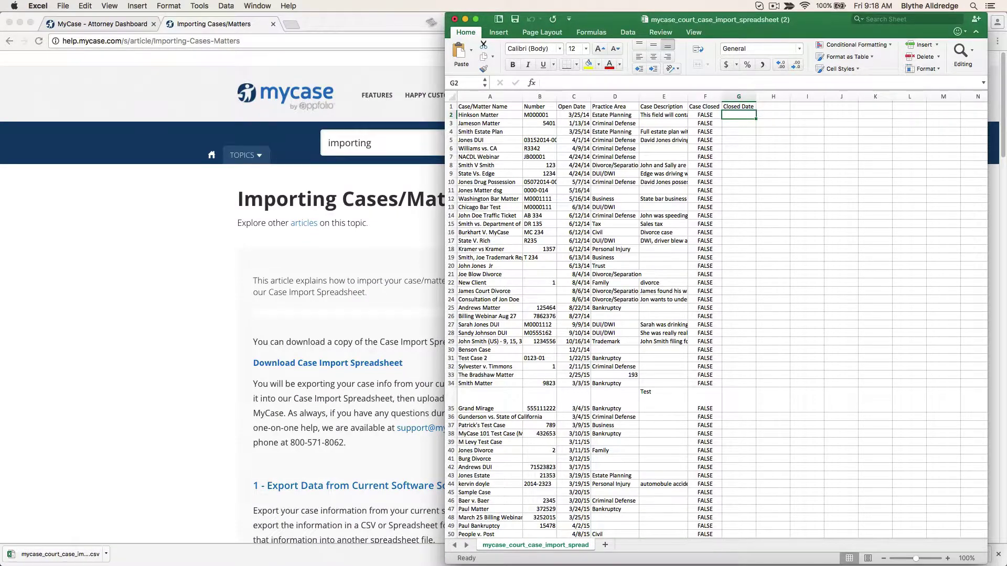
pyautogui.moveTo(445, 13); pyautogui.dragTo(12, 29)
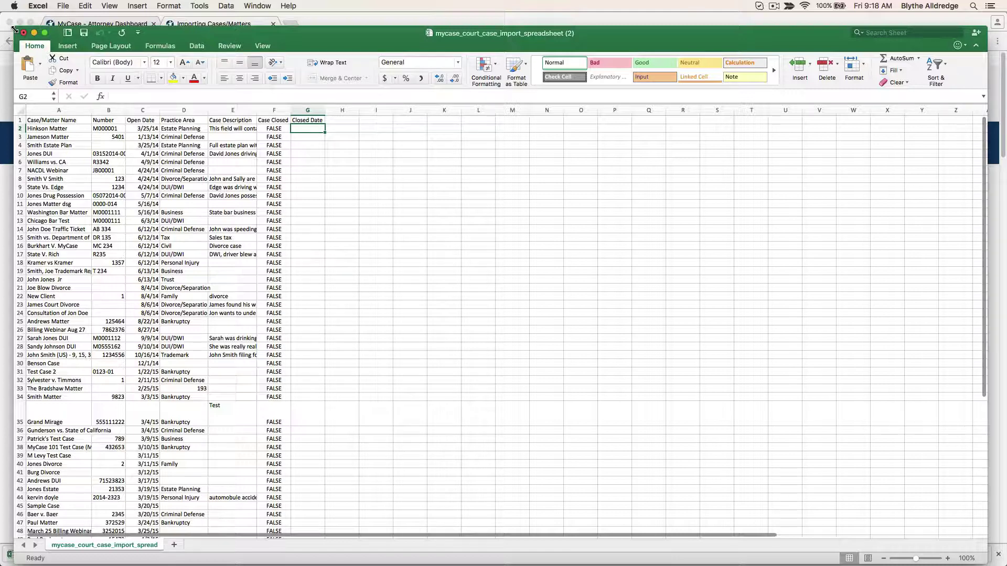
pyautogui.click(64, 6)
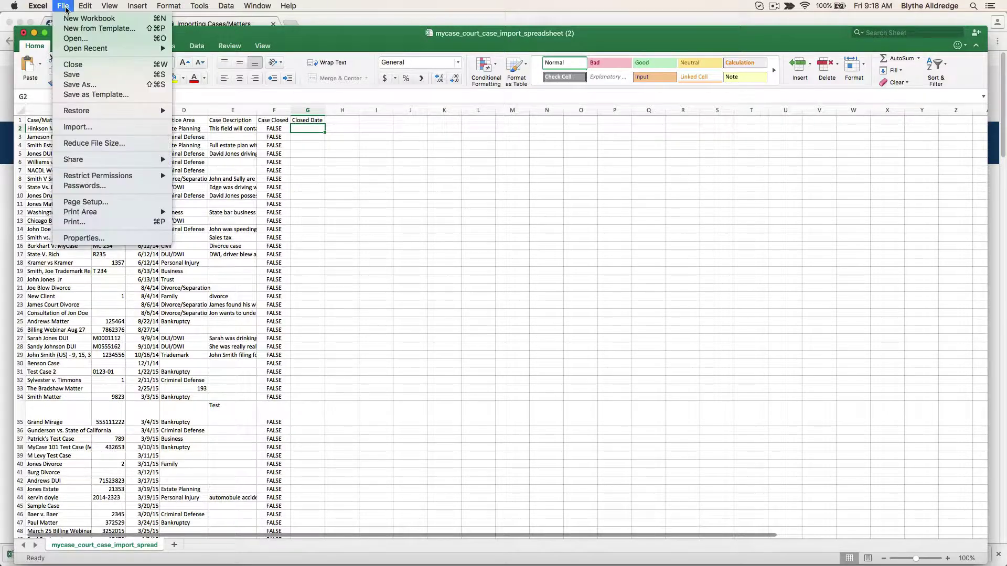
pyautogui.click(79, 84)
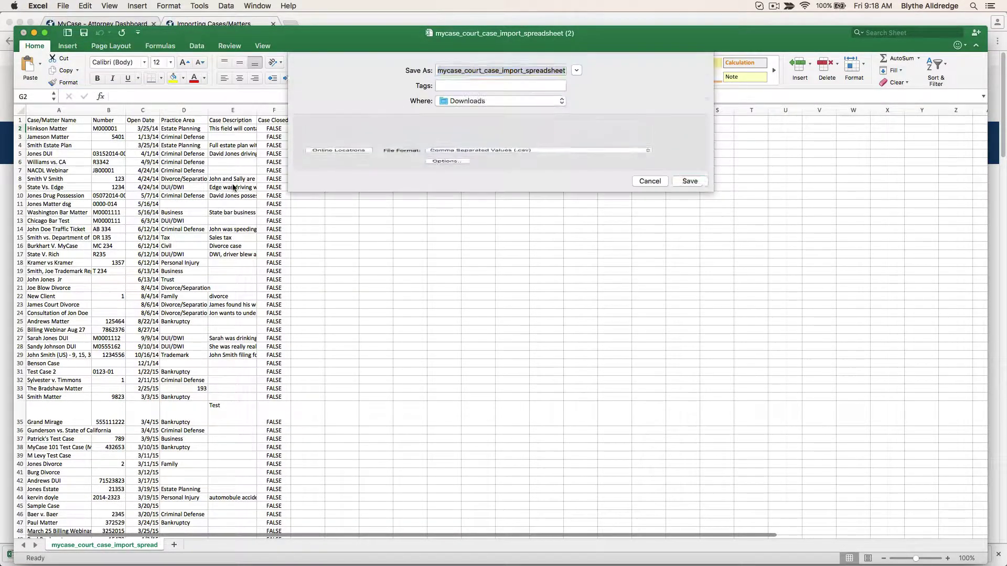
pyautogui.click(585, 131)
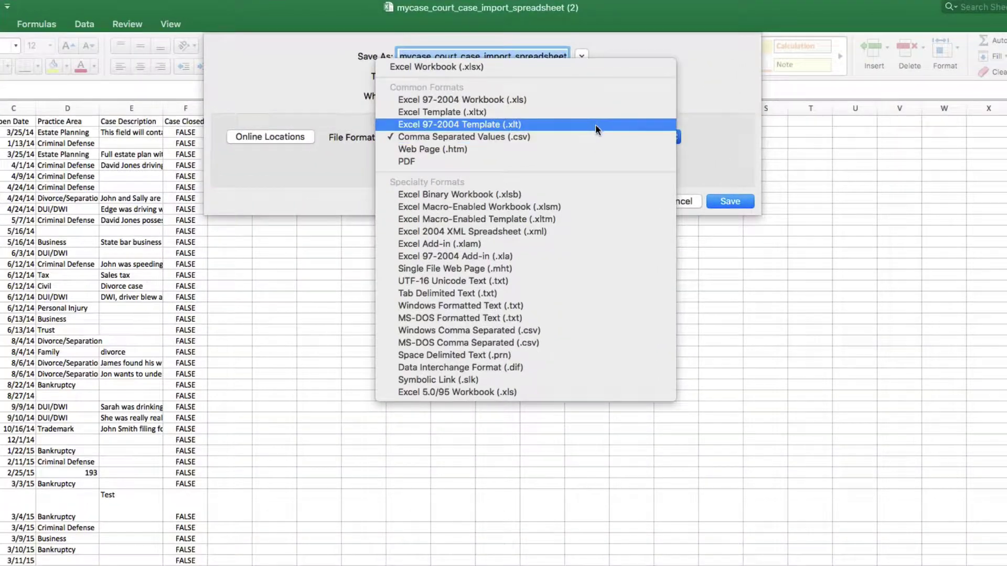
pyautogui.click(596, 134)
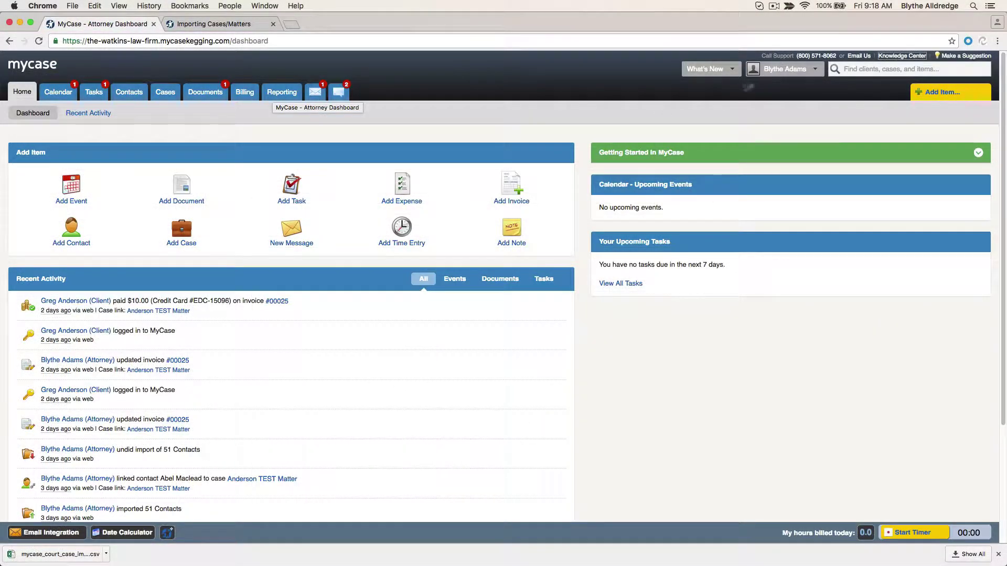
# Step: Go to MyCase Settings > Import / Export > Court Cases / Matters
pyautogui.click(771, 73)
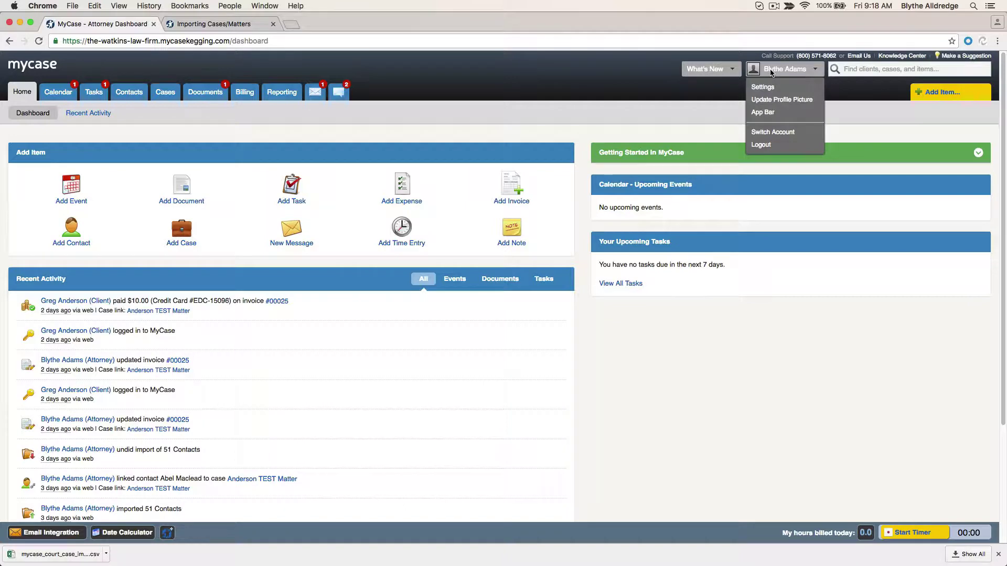
pyautogui.click(784, 88)
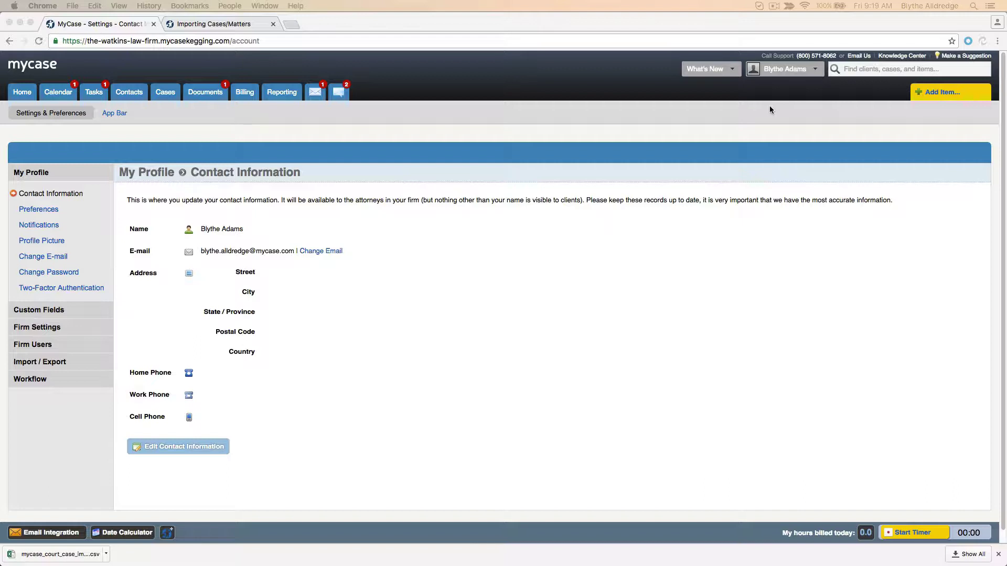
pyautogui.click(44, 362)
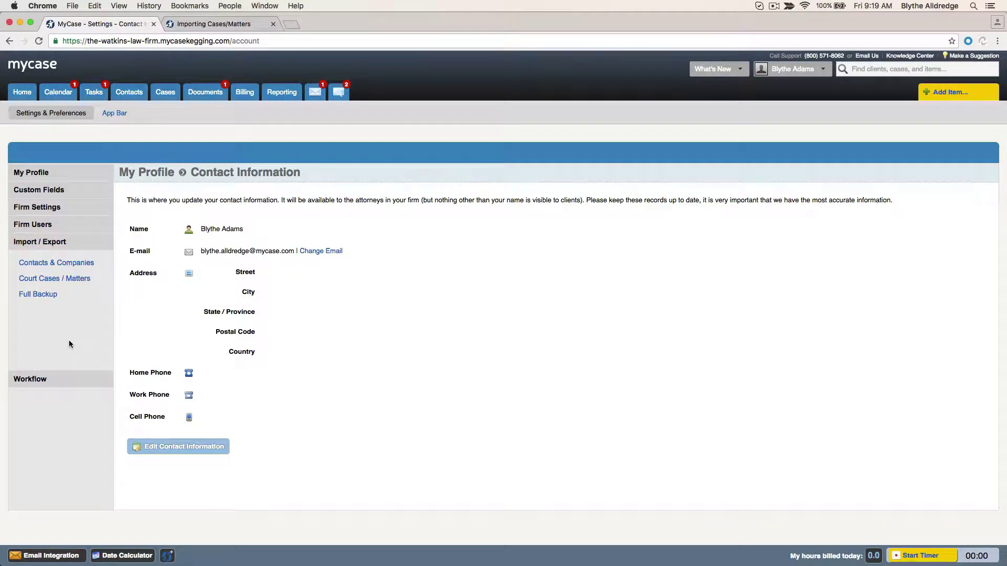
pyautogui.click(78, 281)
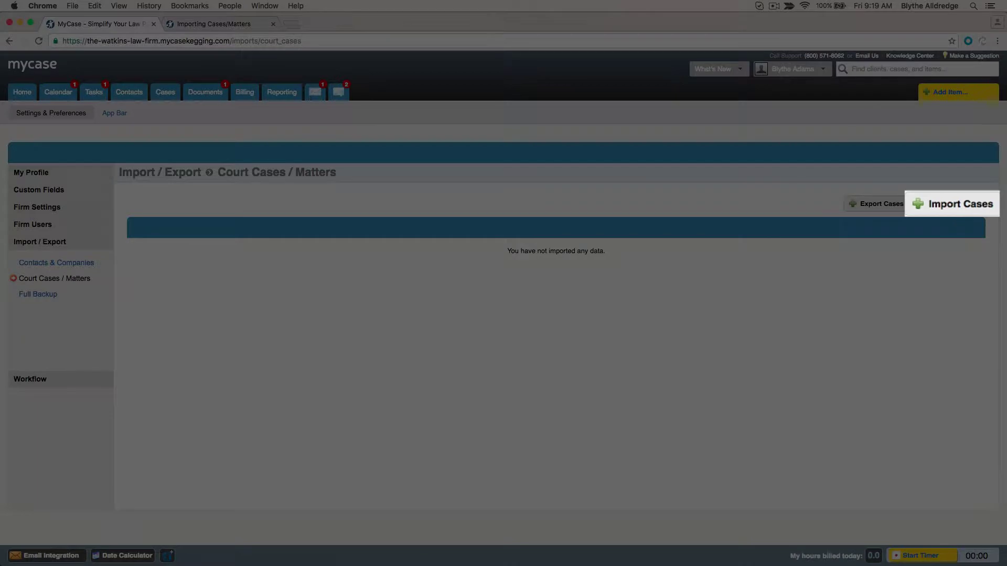
# Step: Import the saved CSV as court cases, bringing in 50 of 51 cases, and view the Cases list
pyautogui.click(963, 209)
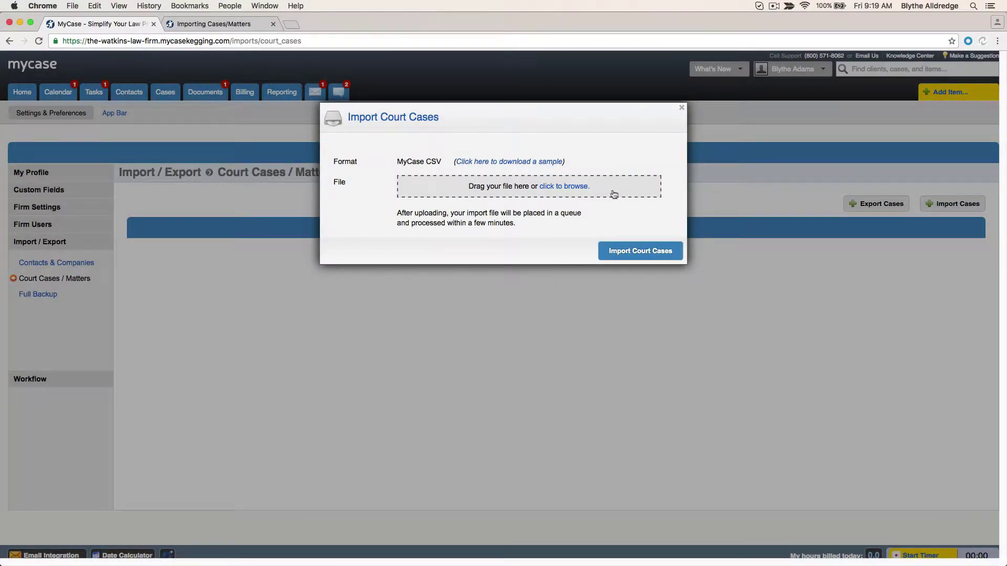
pyautogui.click(578, 187)
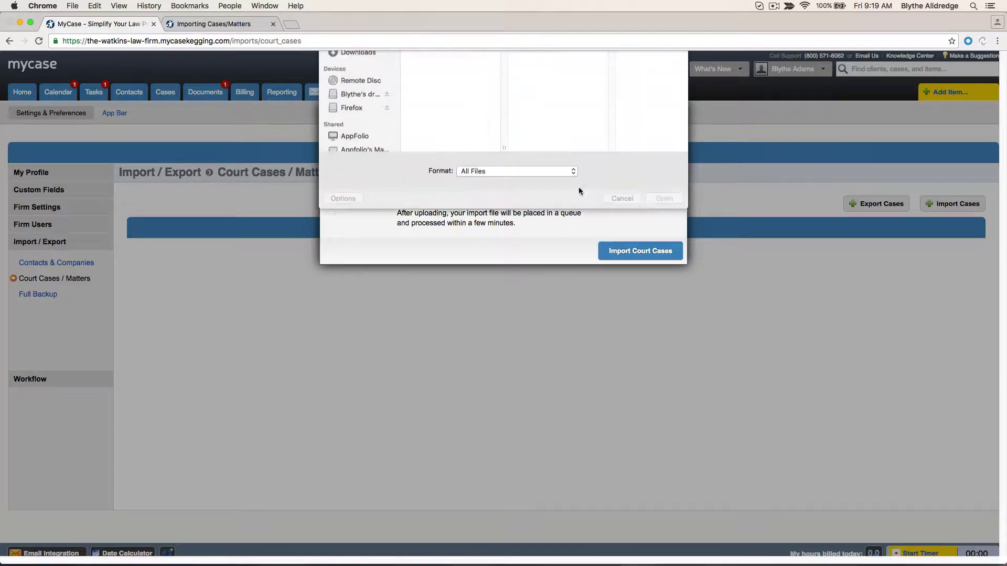
pyautogui.click(664, 271)
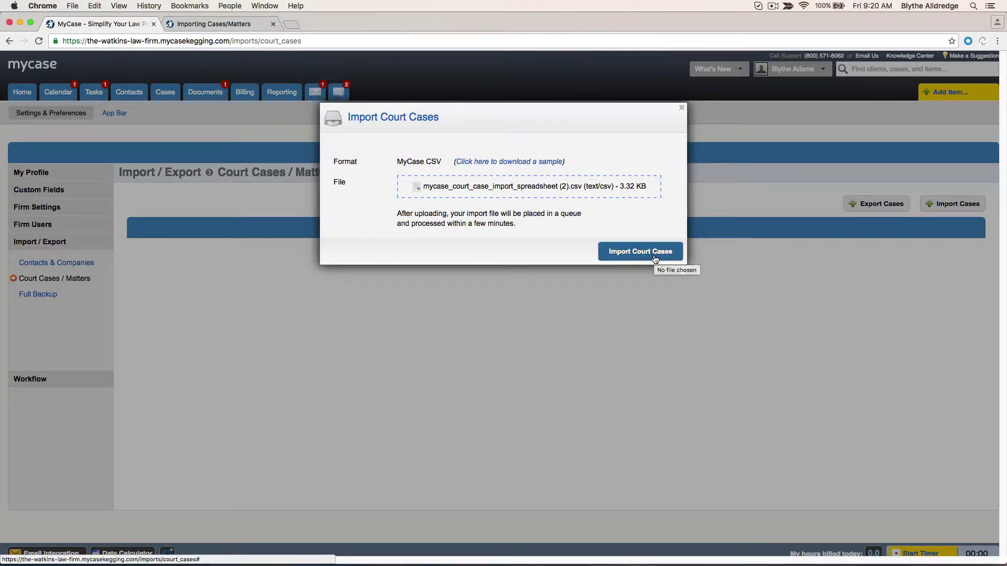
pyautogui.click(654, 254)
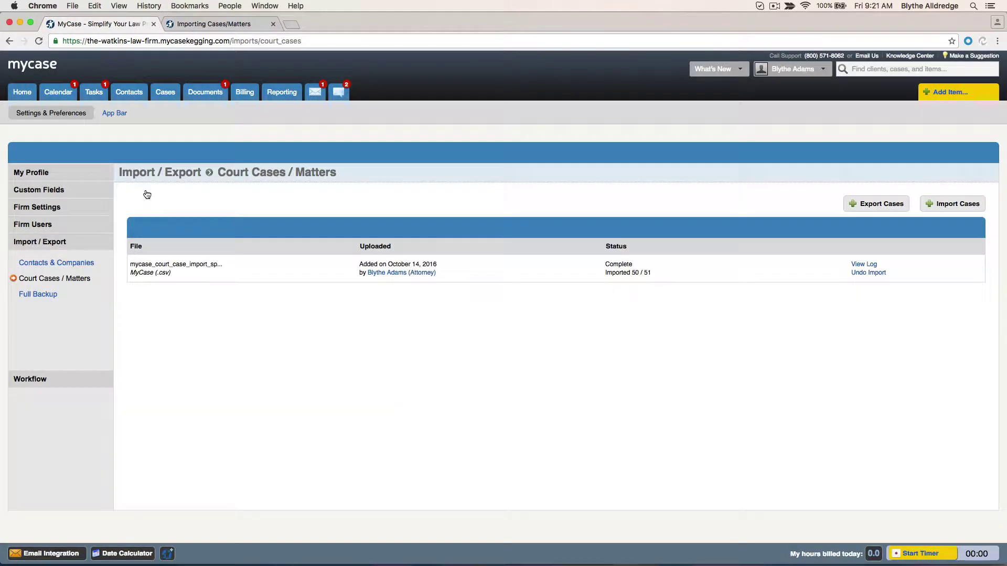
pyautogui.click(172, 94)
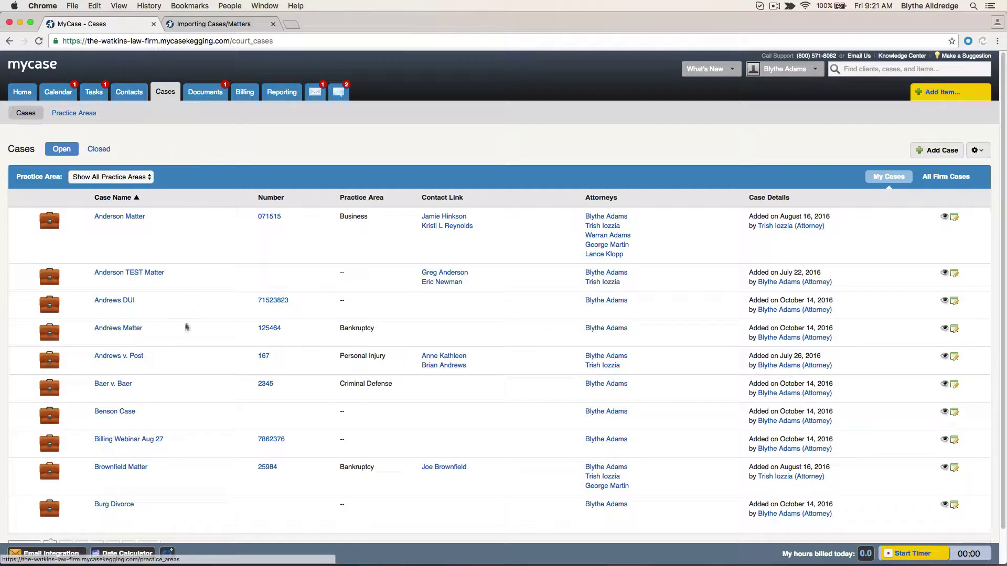
# Step: Link an existing client contact to Benson Case under its Contact & Staff Link section
pyautogui.click(125, 414)
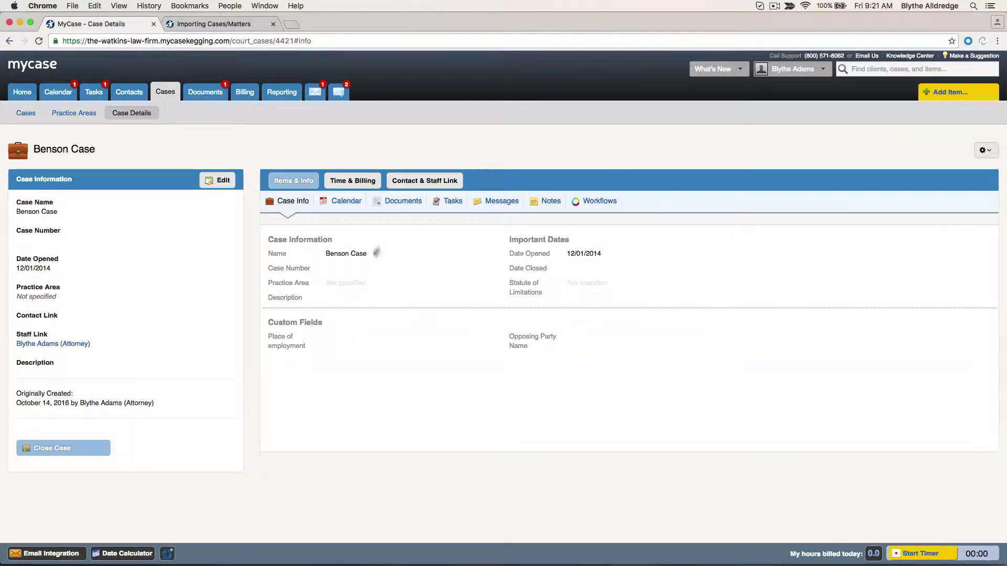
pyautogui.click(422, 182)
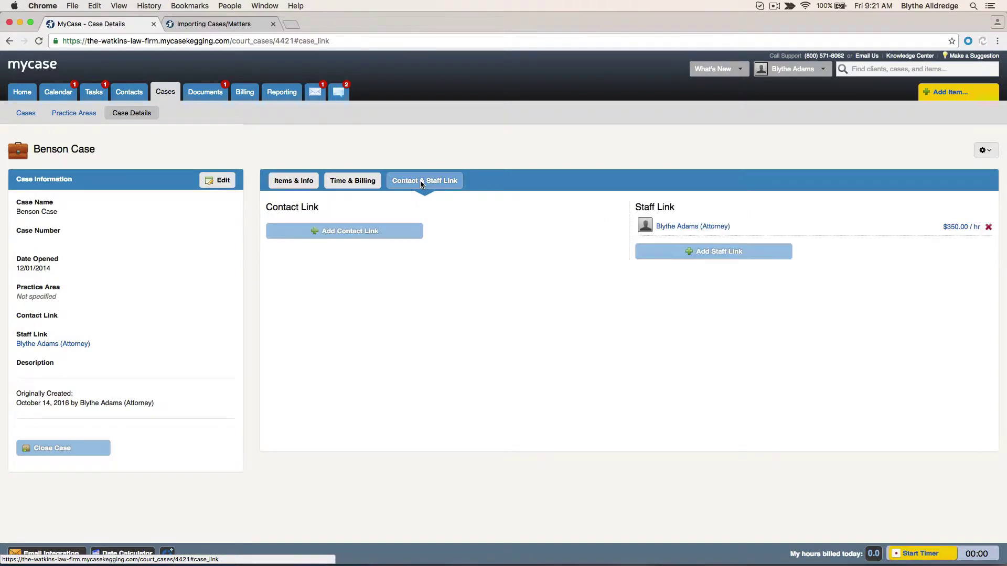
pyautogui.click(413, 233)
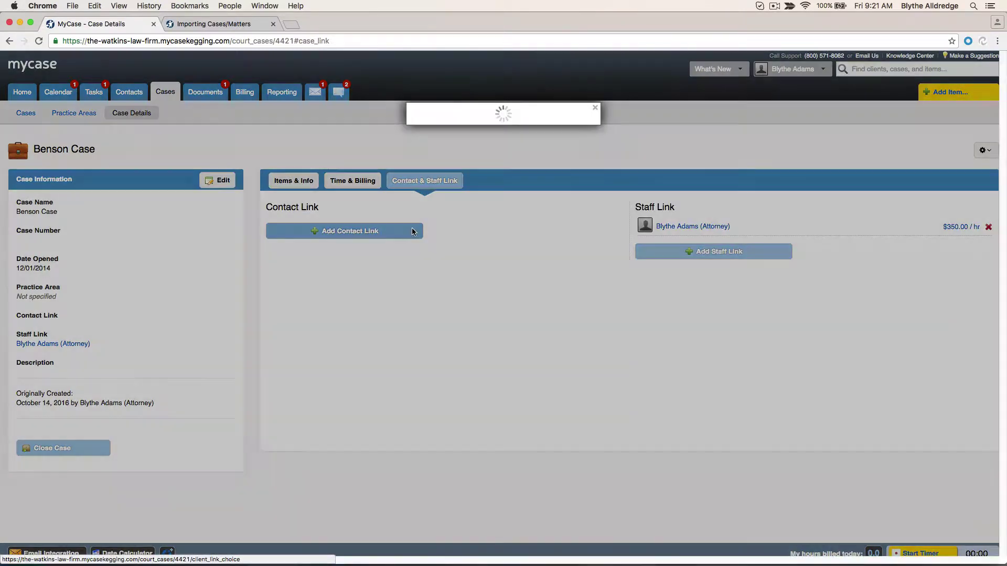
pyautogui.click(623, 239)
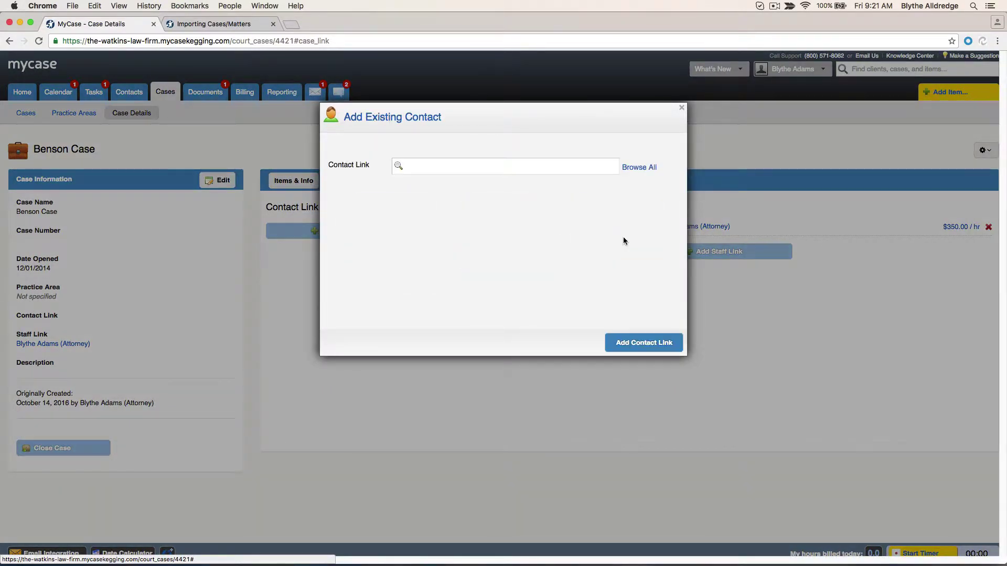
pyautogui.click(594, 165)
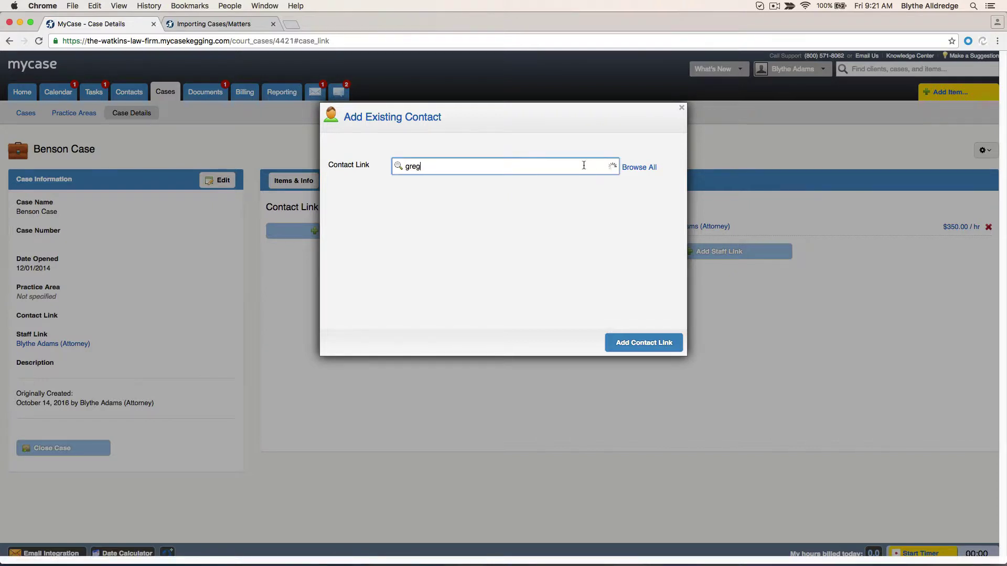
pyautogui.click(577, 192)
pyautogui.click(632, 341)
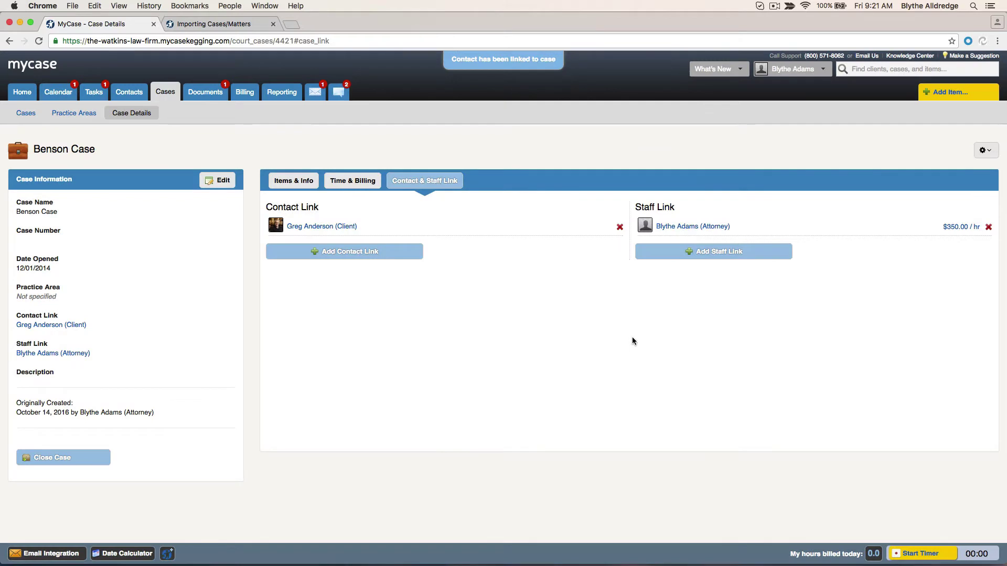